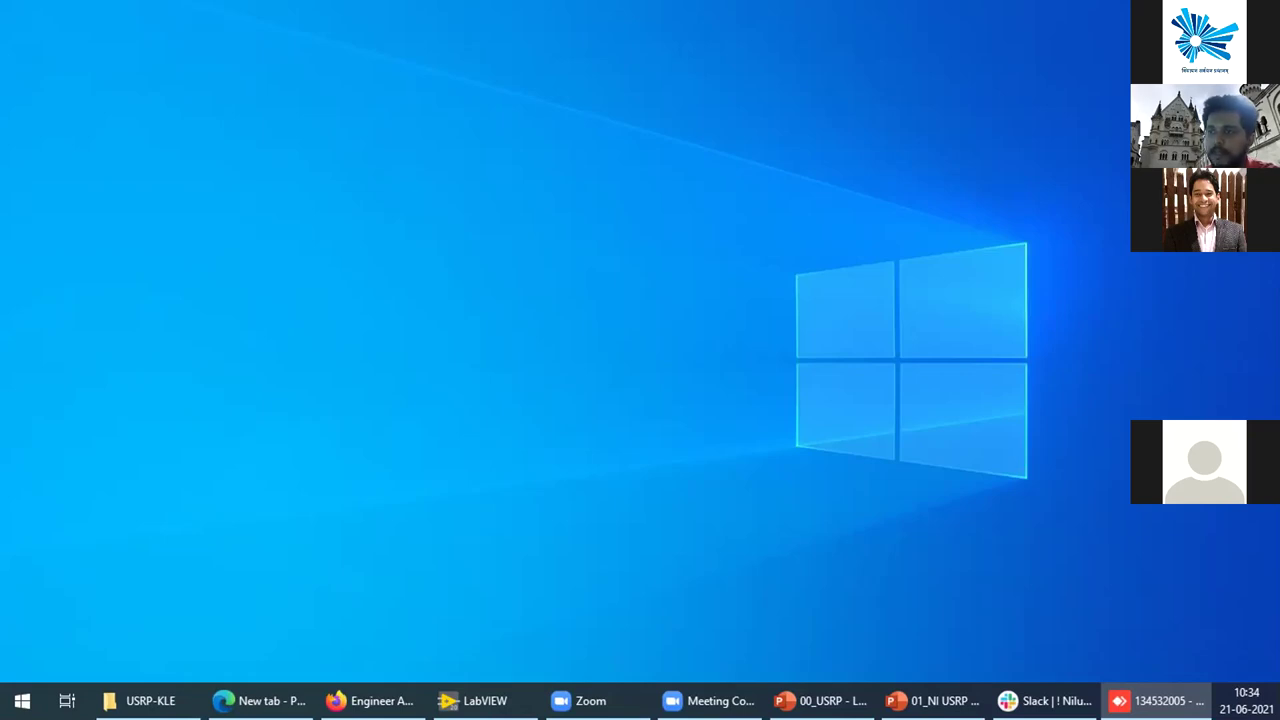
# Switch to the AnyDesk remote session and bring up the SISO Packet Transceiver's Transmitter front panel
pyautogui.press('super+d')
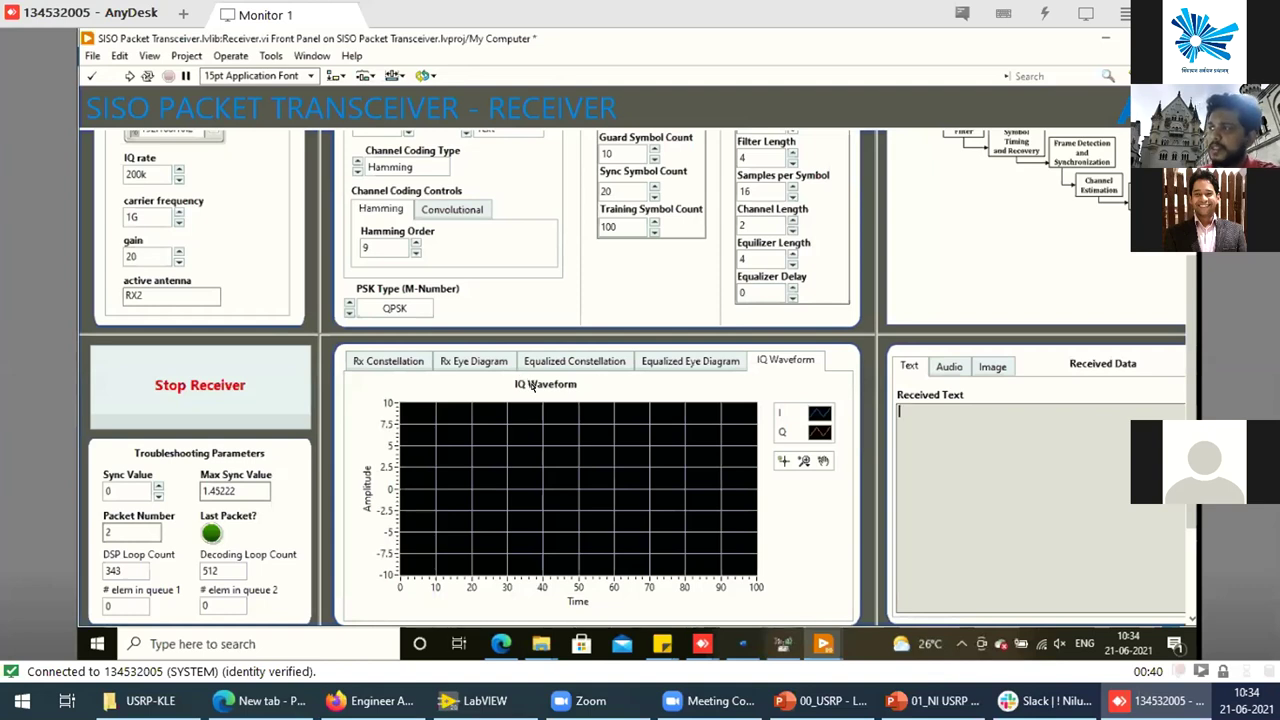
pyautogui.moveTo(823, 645)
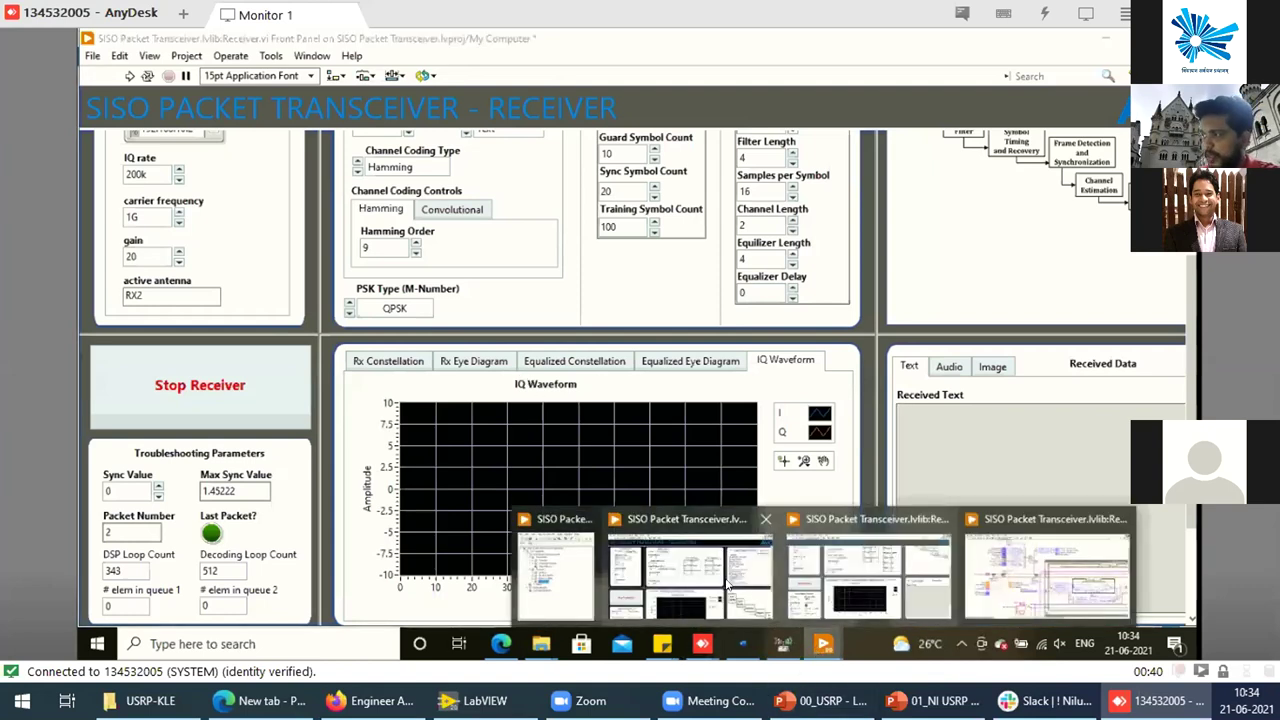
pyautogui.click(668, 512)
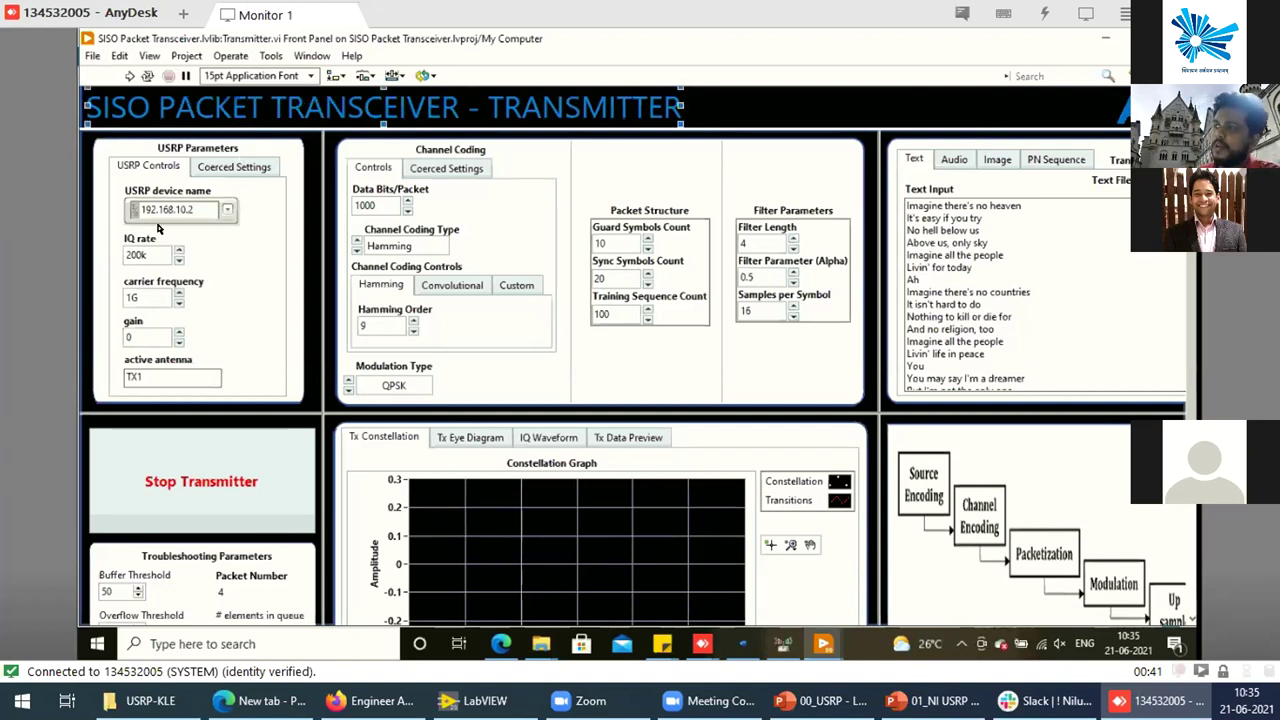
# Examine the transmitter's carrier frequency, IQ rate and modulation type settings
pyautogui.doubleClick(138, 297)
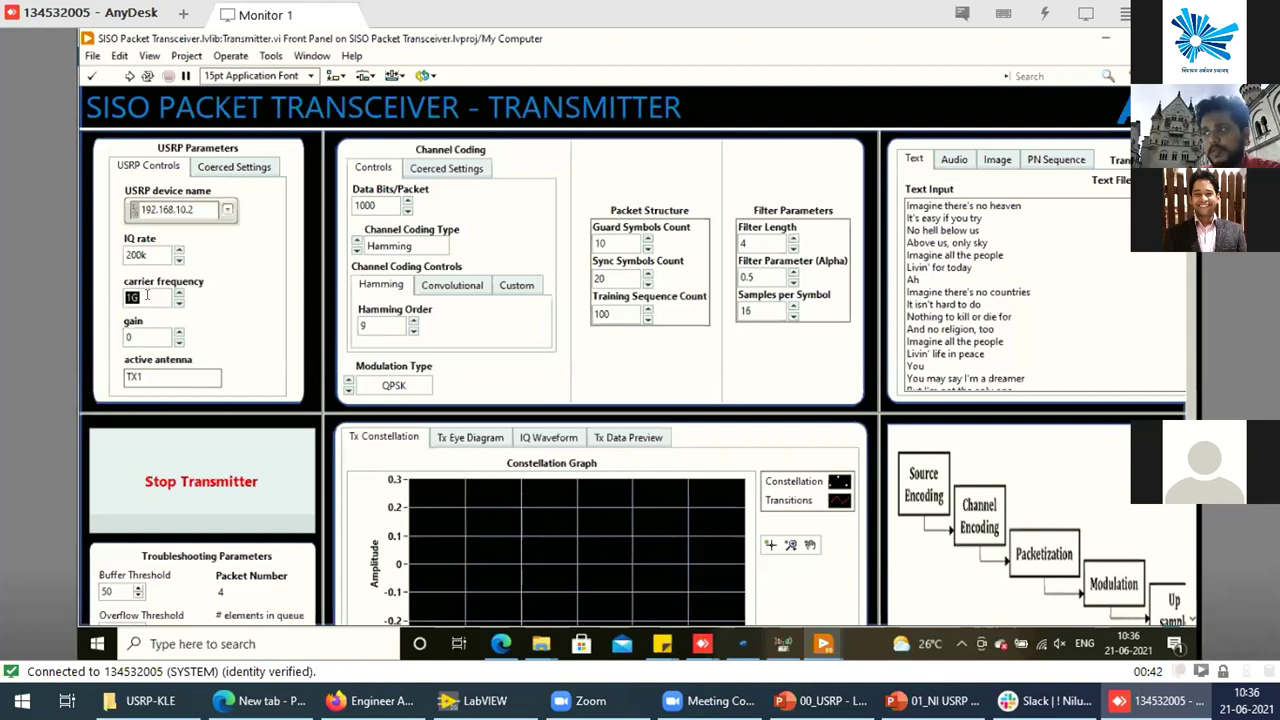
pyautogui.hotkey('shift', 'Tab')
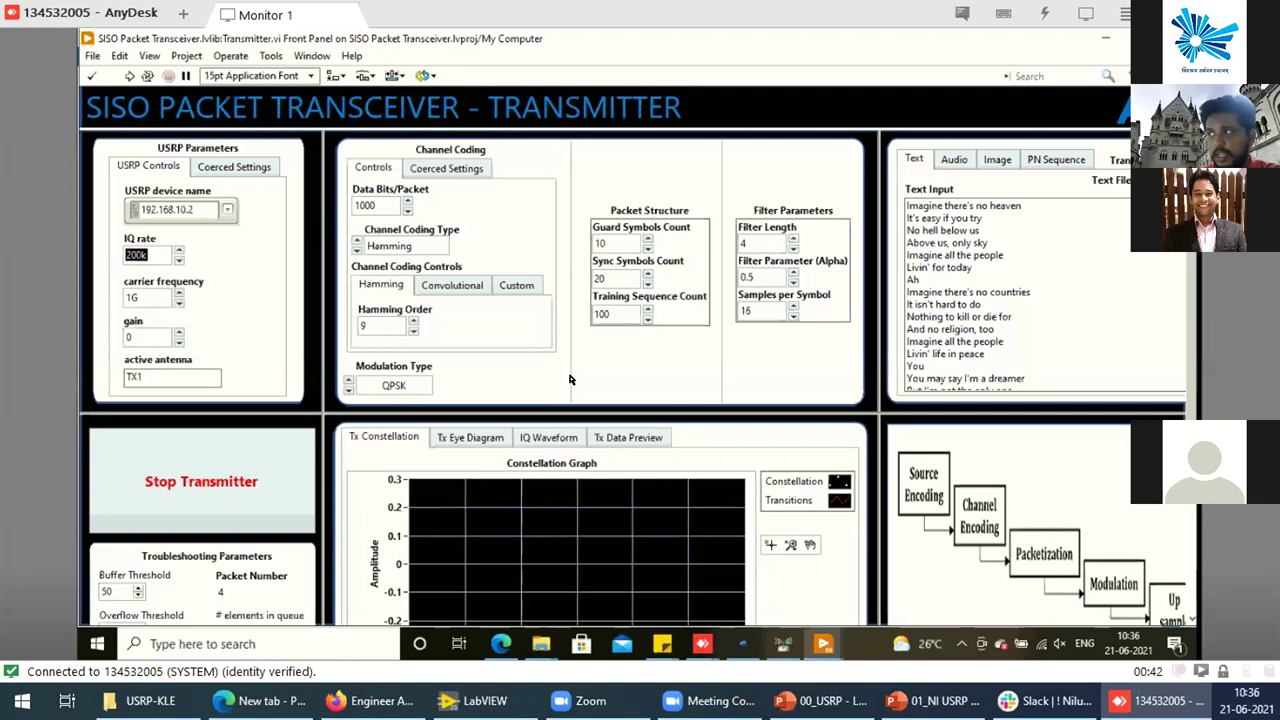
pyautogui.click(396, 384)
pyautogui.click(397, 383)
pyautogui.press('Tab')
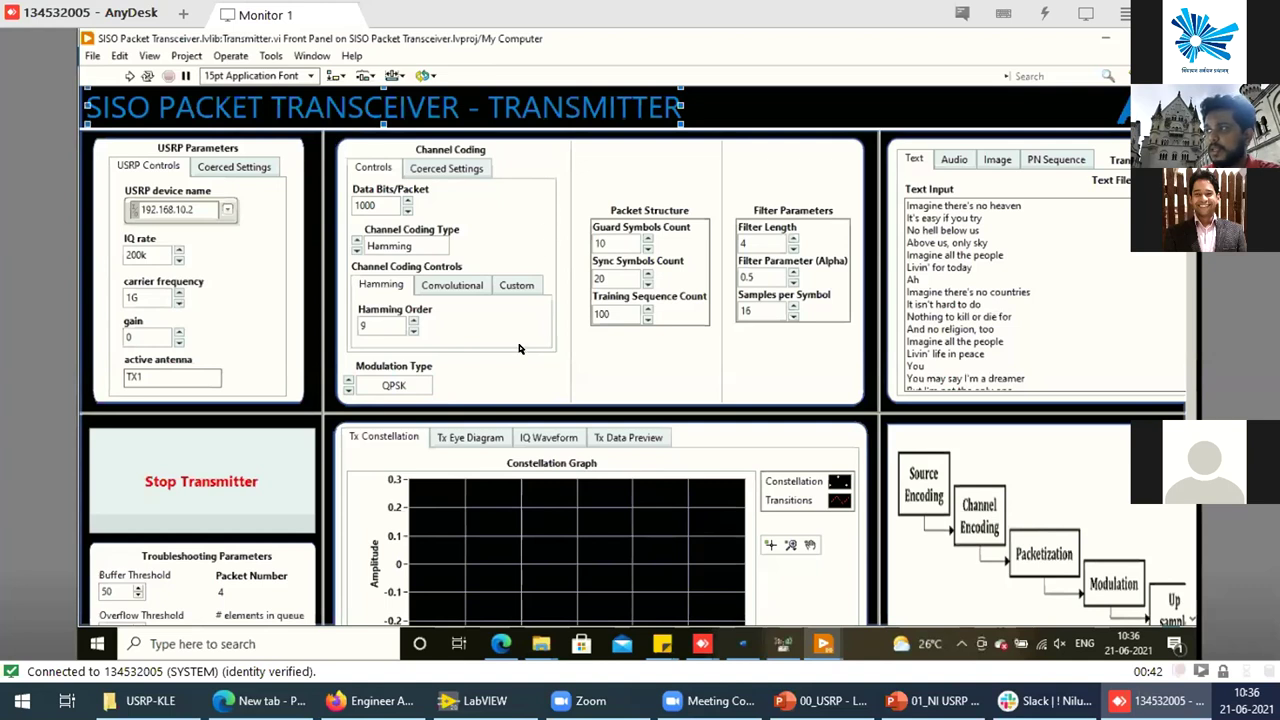
pyautogui.press('Tab')
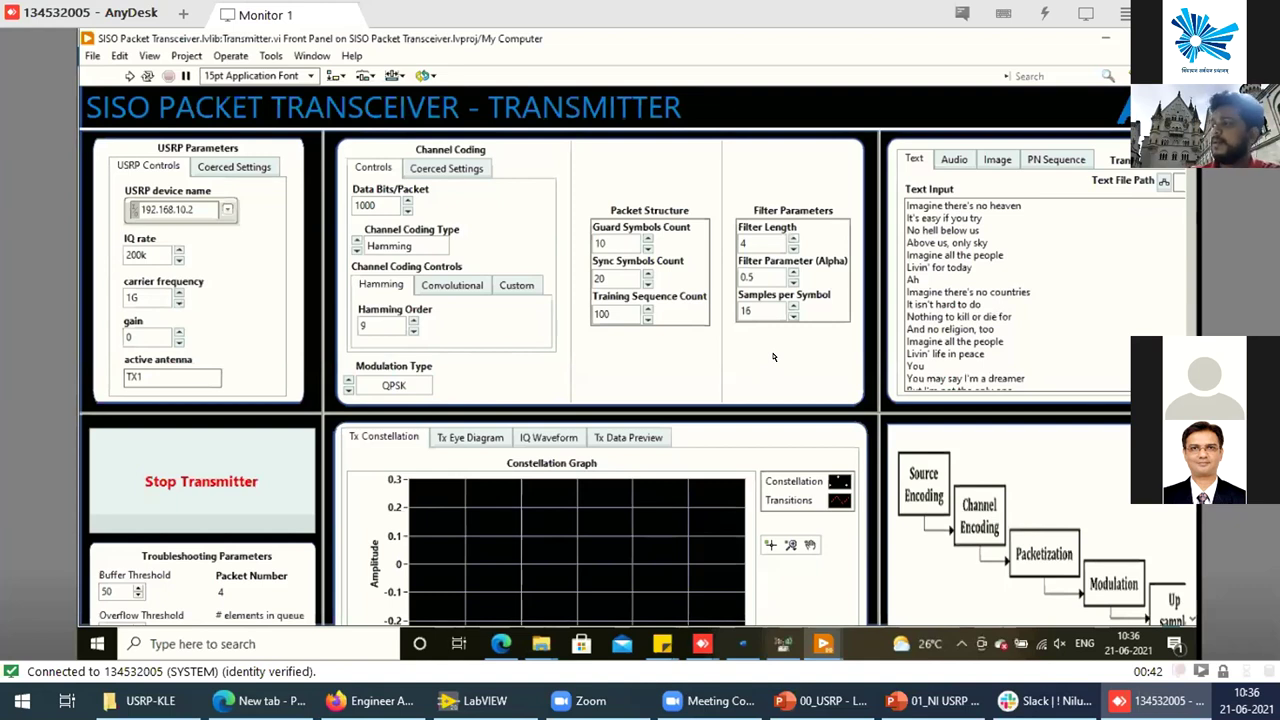
# Look through the transmitter's eye diagram, IQ waveform and data preview displays, returning to the Tx constellation graph
pyautogui.scroll(-1, 773, 357)
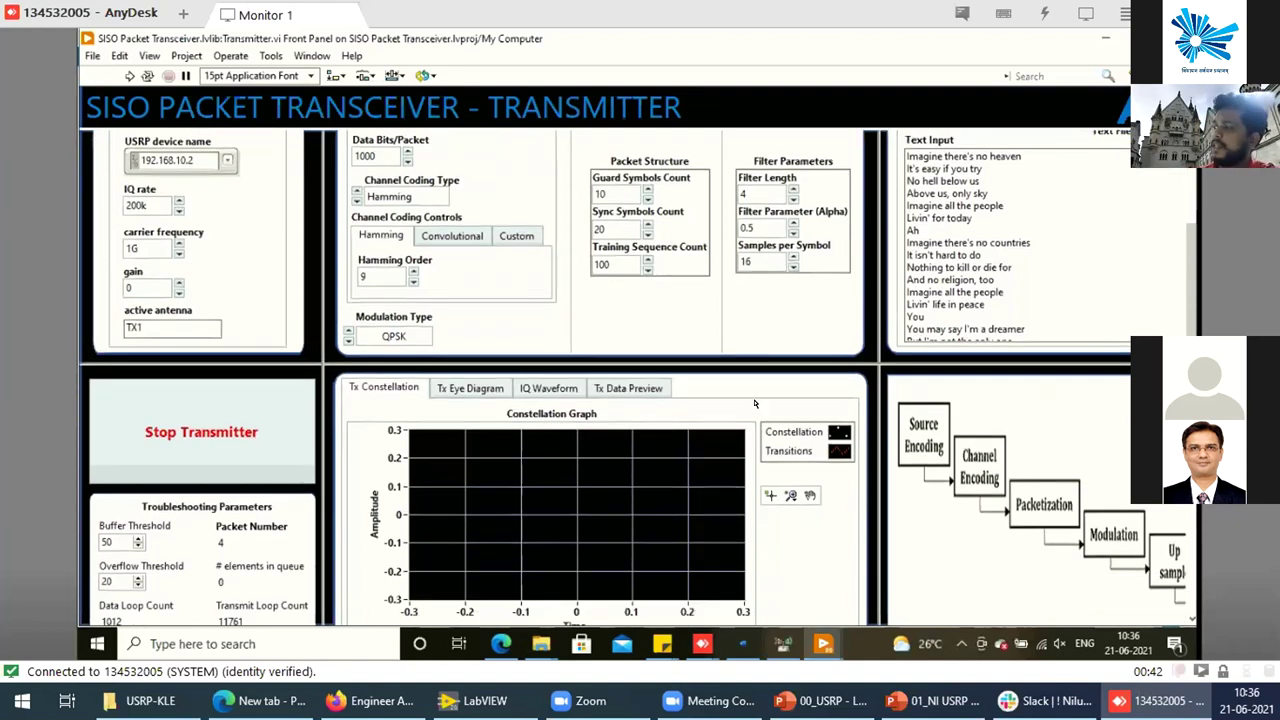
pyautogui.click(481, 386)
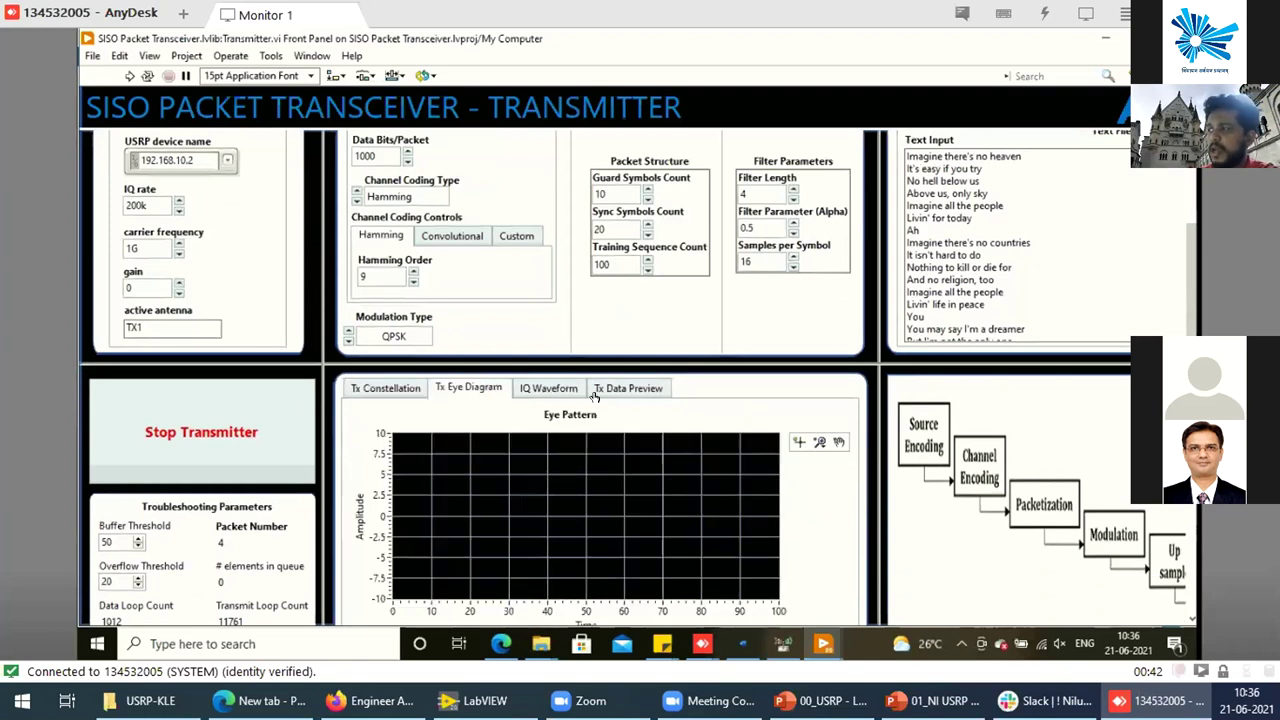
pyautogui.click(550, 392)
pyautogui.click(606, 392)
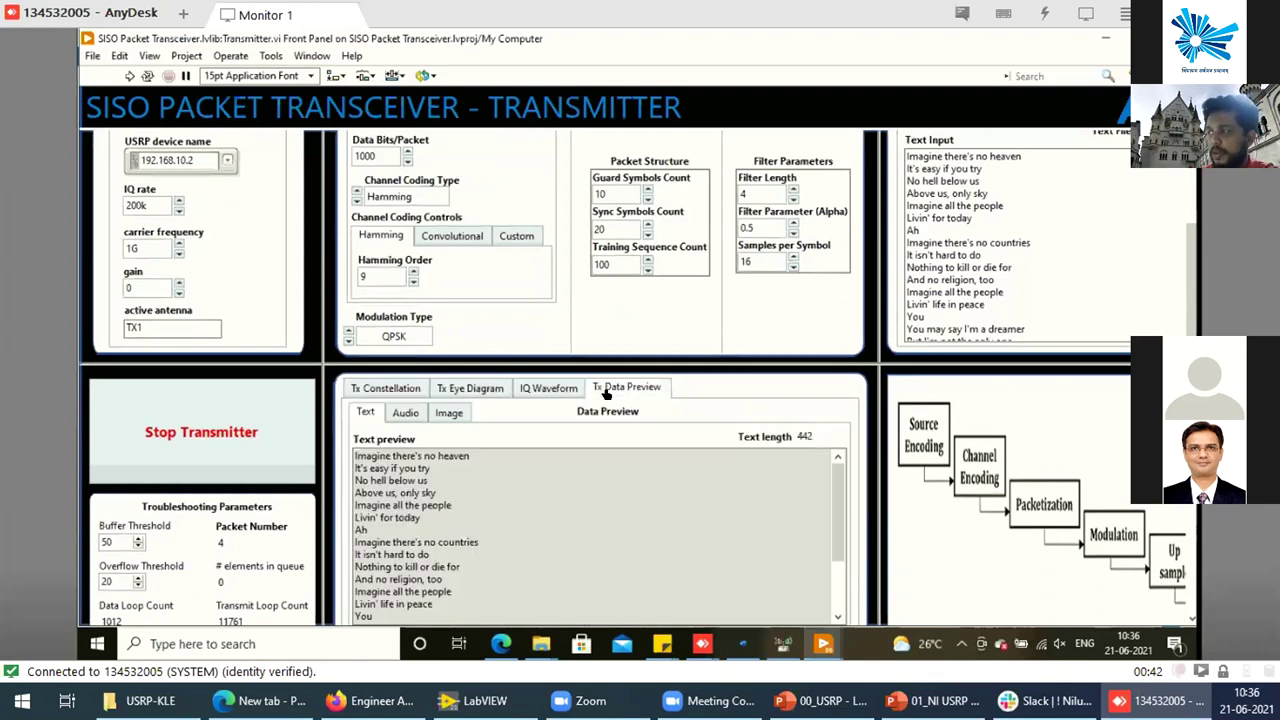
pyautogui.click(372, 395)
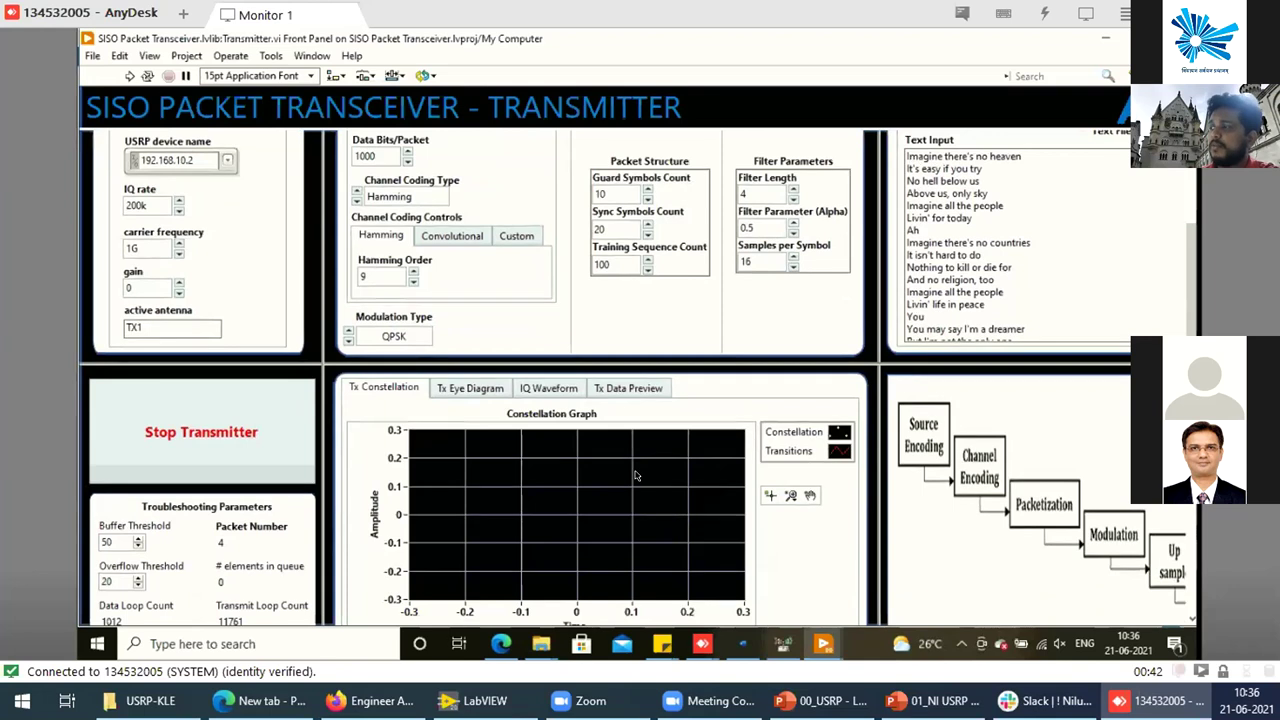
# Place the cursor in the transmitter's text input message and run the Transmitter VI
pyautogui.scroll(1, 446, 313)
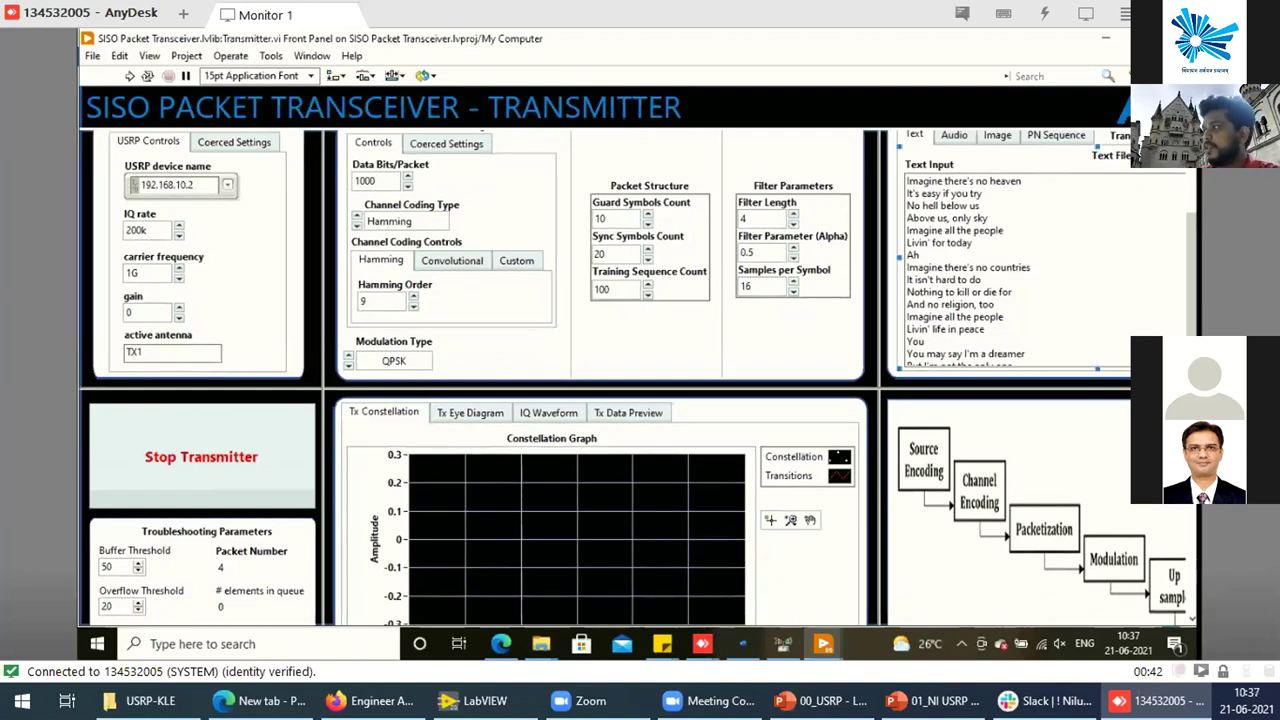
pyautogui.click(982, 326)
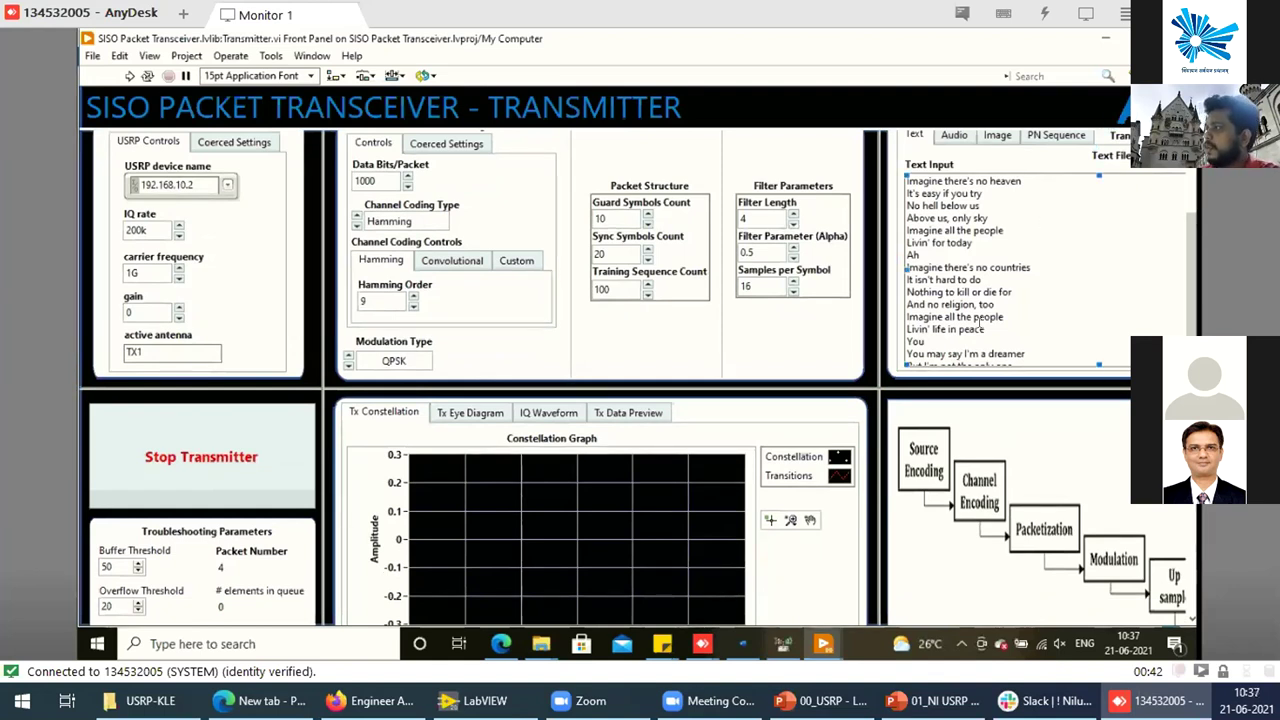
pyautogui.doubleClick(998, 237)
pyautogui.click(998, 237)
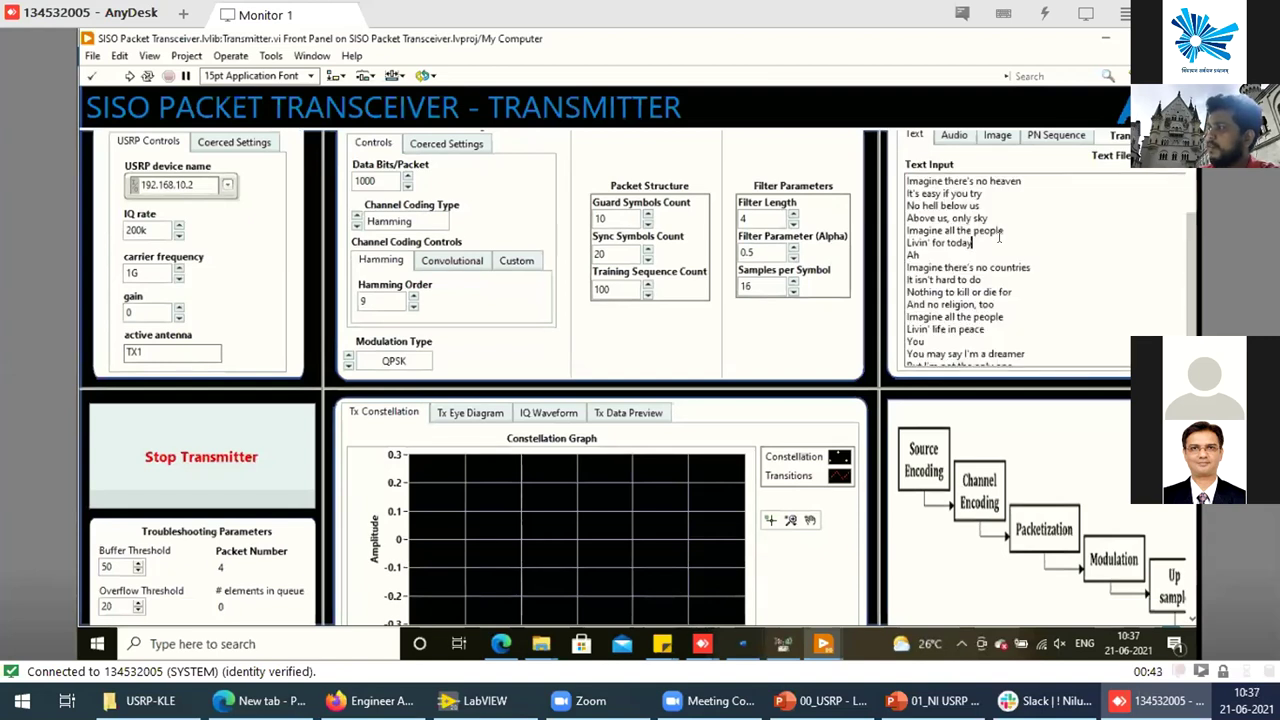
pyautogui.click(128, 78)
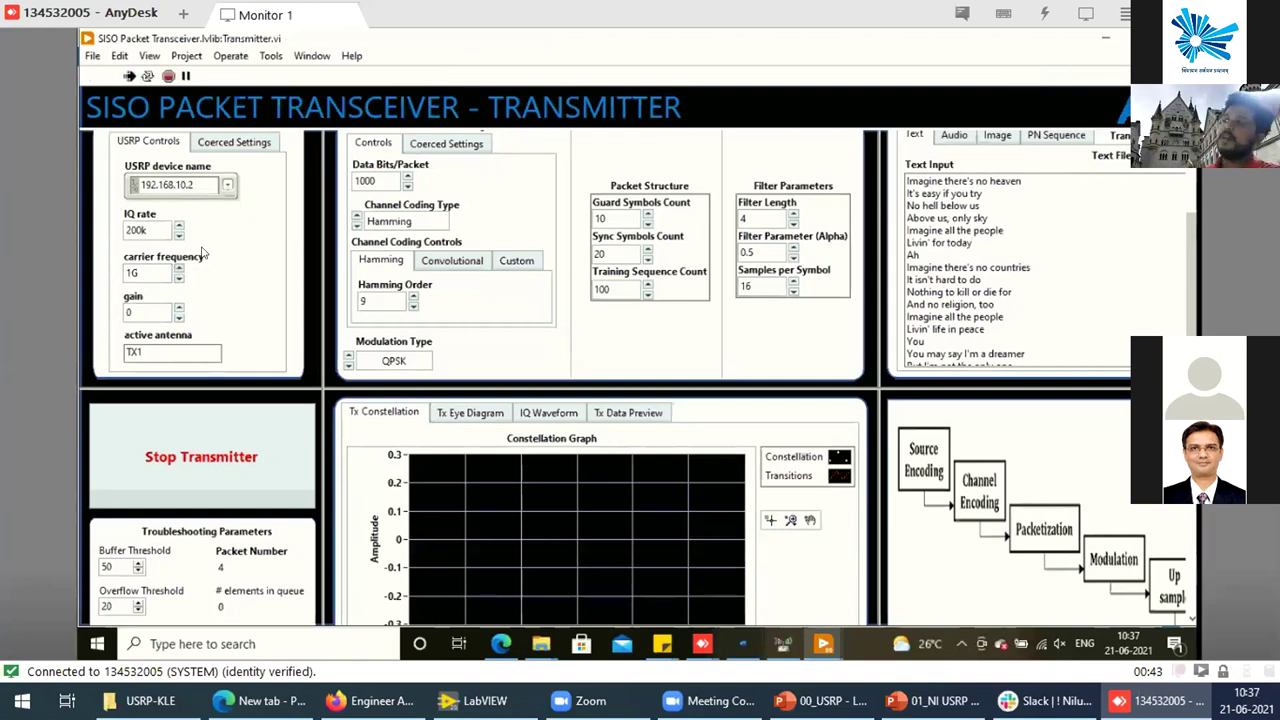
# Examine the running transmitter's text input, carrier frequency, modulation type and full Tx constellation graph
pyautogui.tripleClick(962, 233)
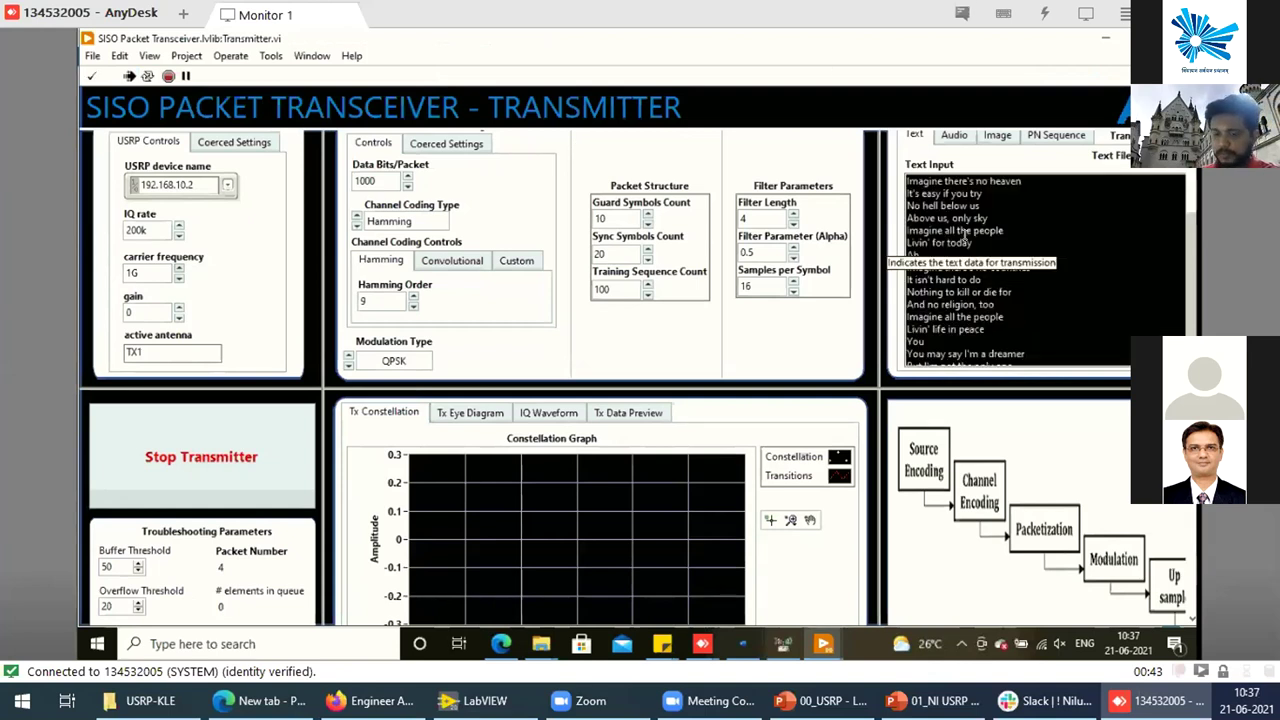
pyautogui.click(966, 245)
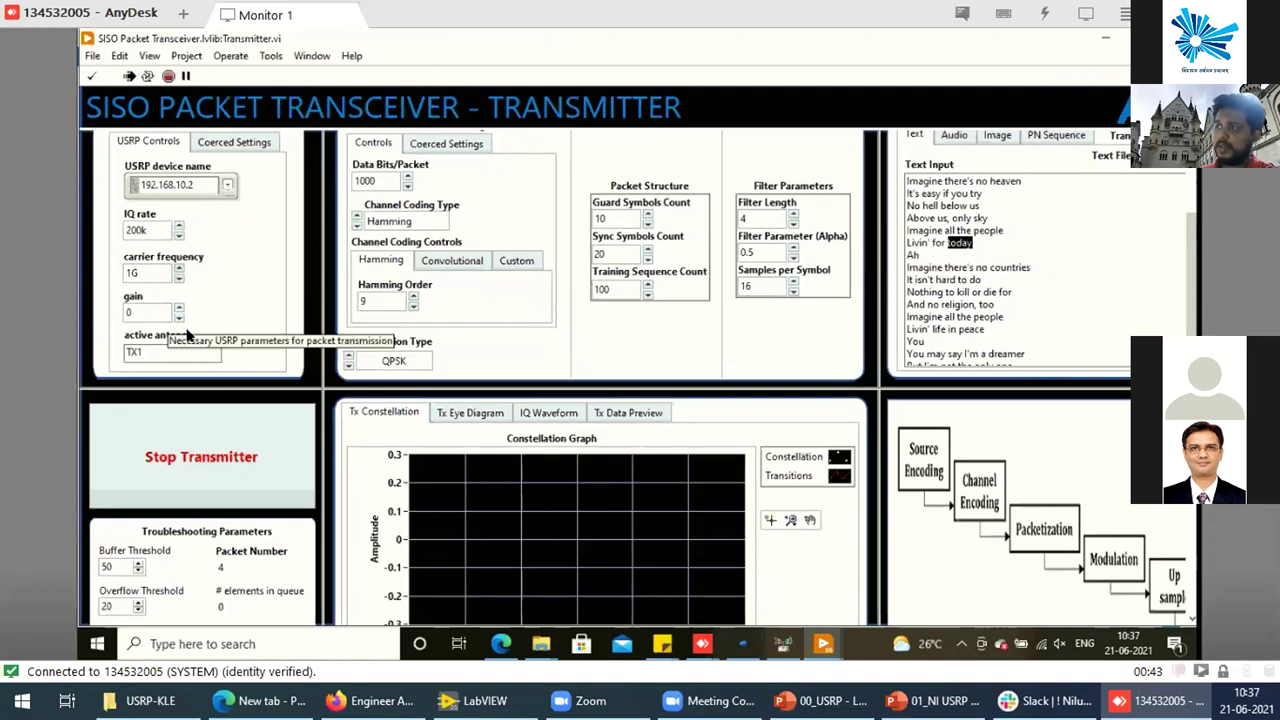
pyautogui.click(163, 268)
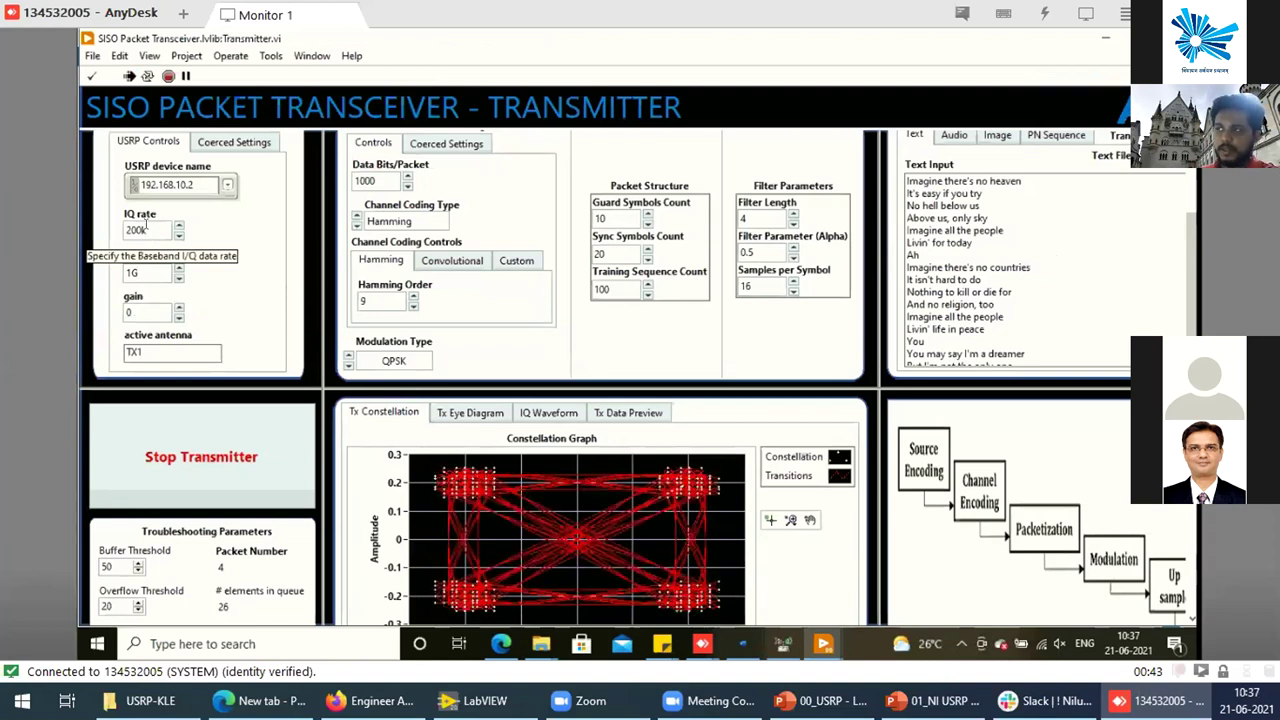
pyautogui.click(396, 356)
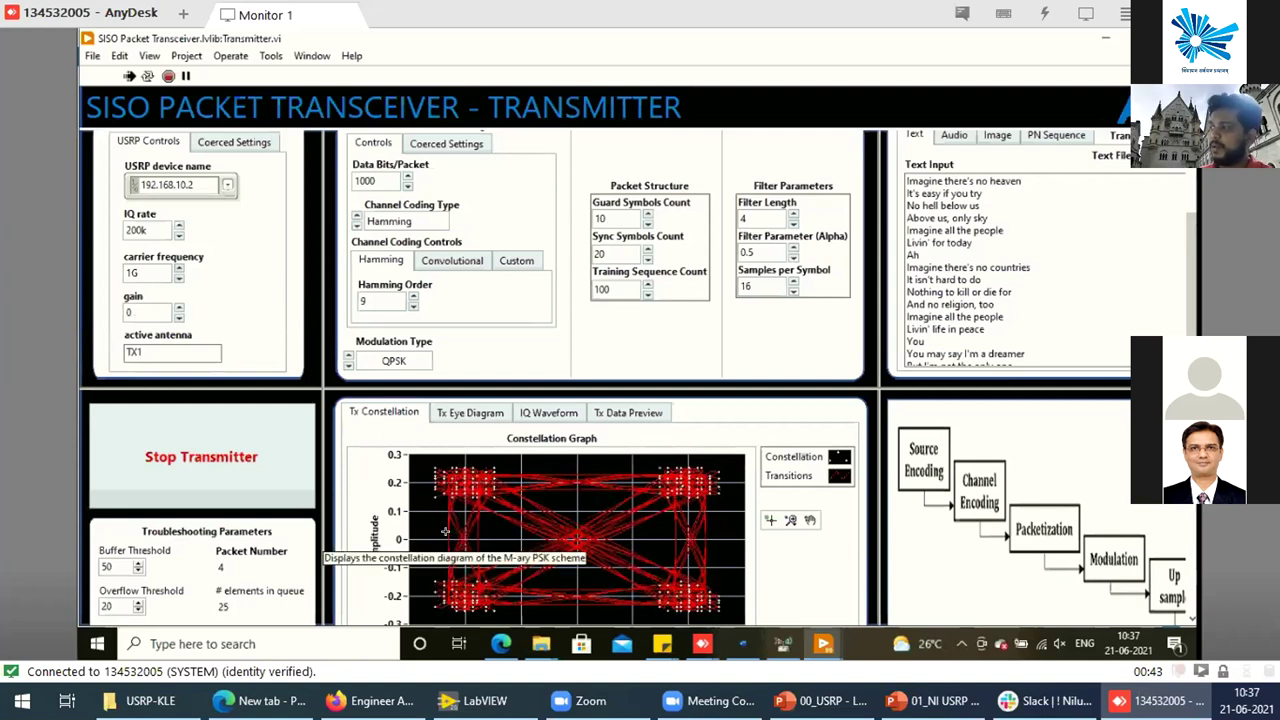
pyautogui.scroll(-1, 1005, 495)
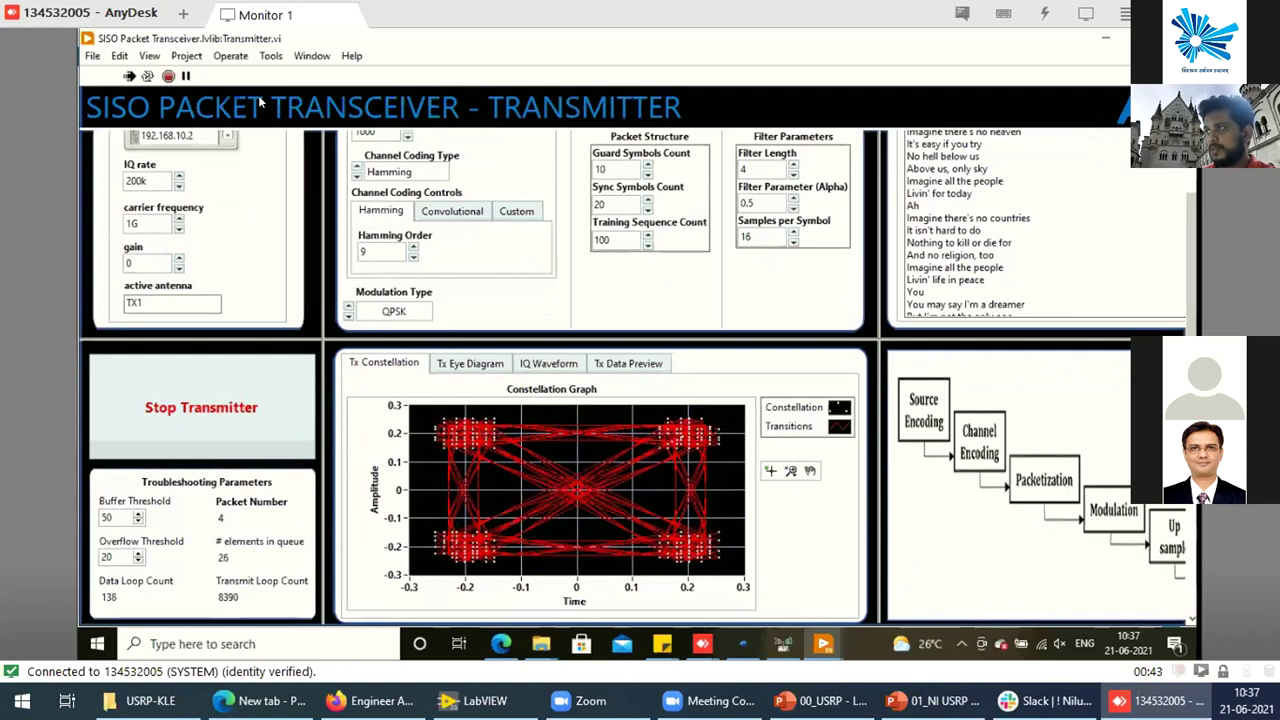
# Bring up the Receiver front panel, highlight its carrier frequency and run the Receiver VI
pyautogui.click(826, 643)
pyautogui.moveTo(843, 562)
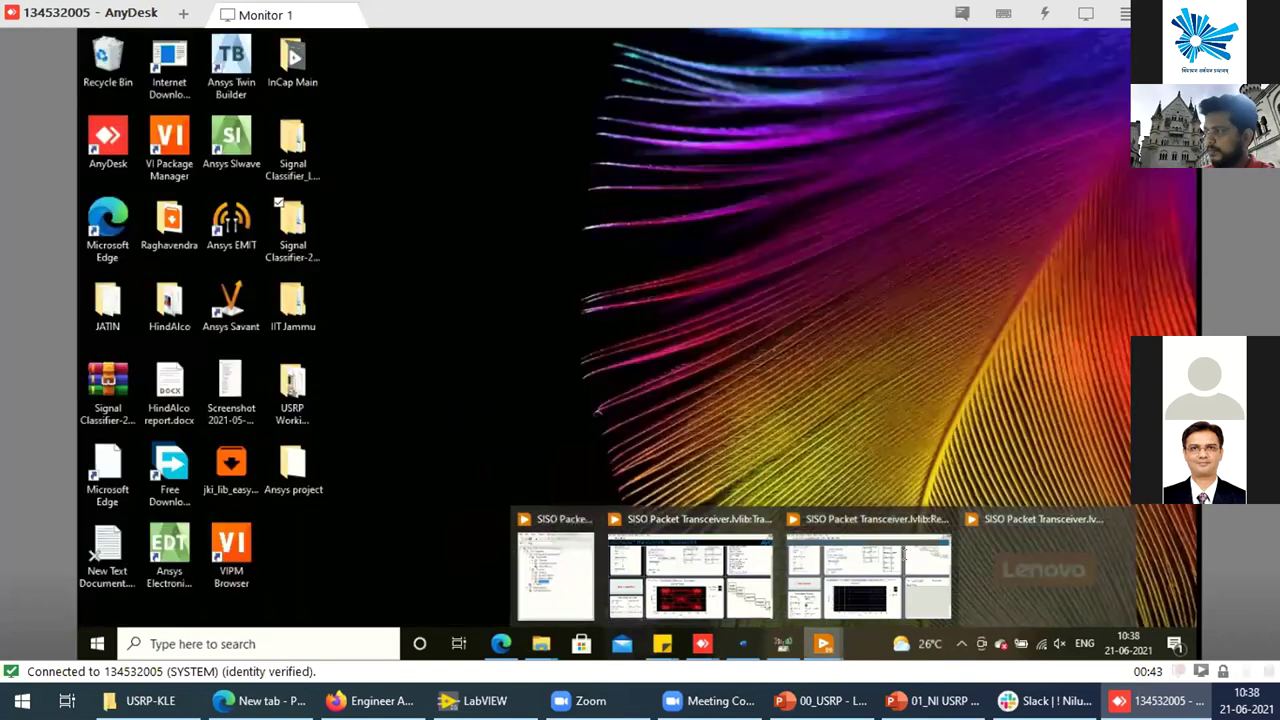
pyautogui.click(865, 570)
pyautogui.click(688, 343)
pyautogui.click(948, 456)
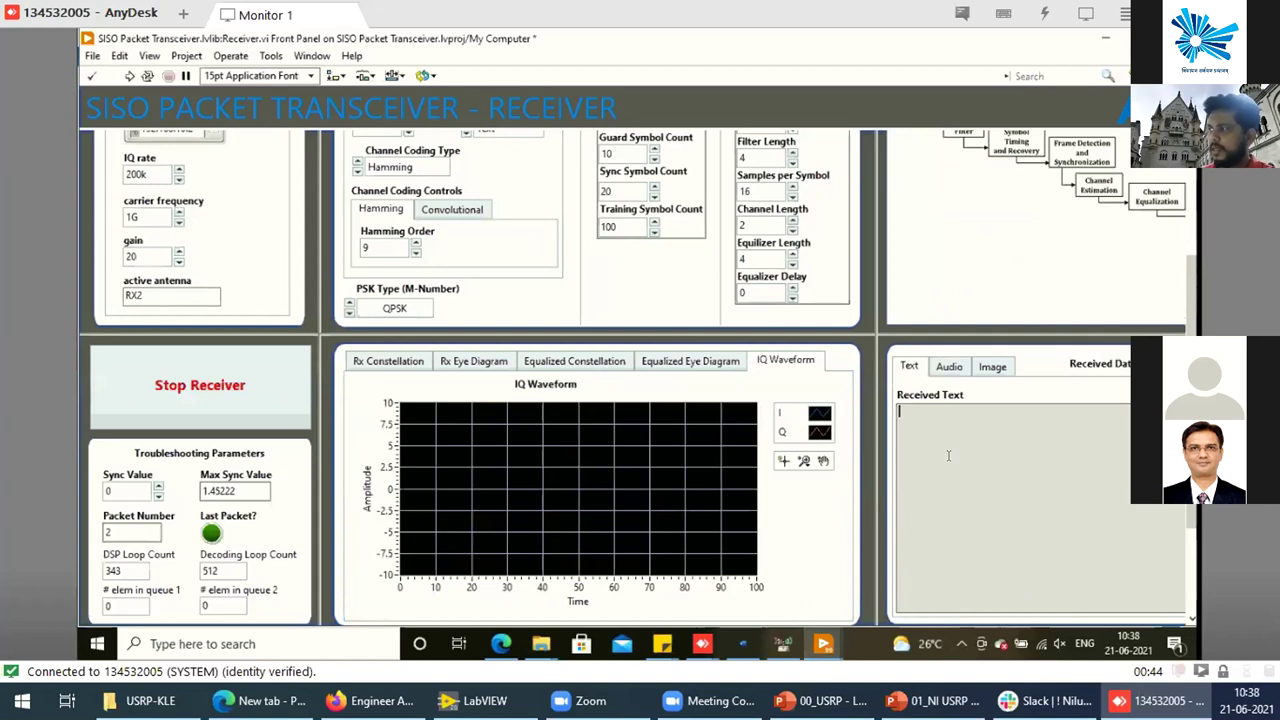
pyautogui.doubleClick(138, 216)
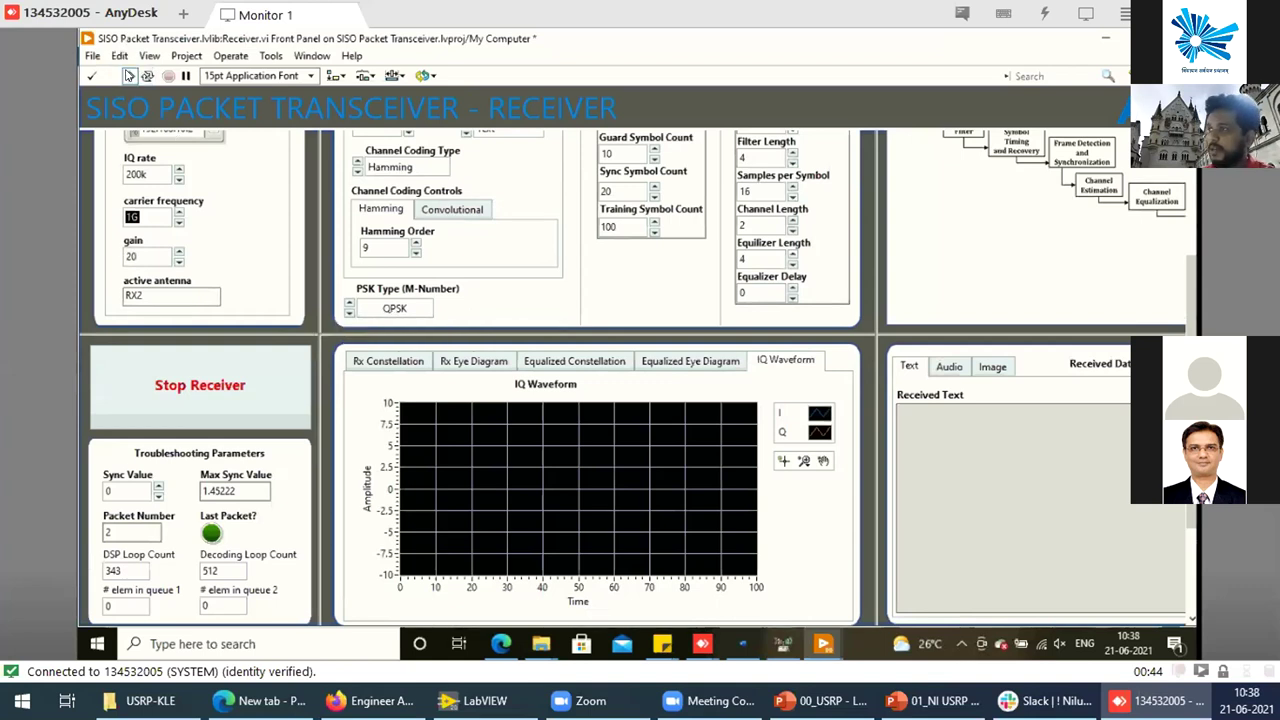
pyautogui.click(128, 76)
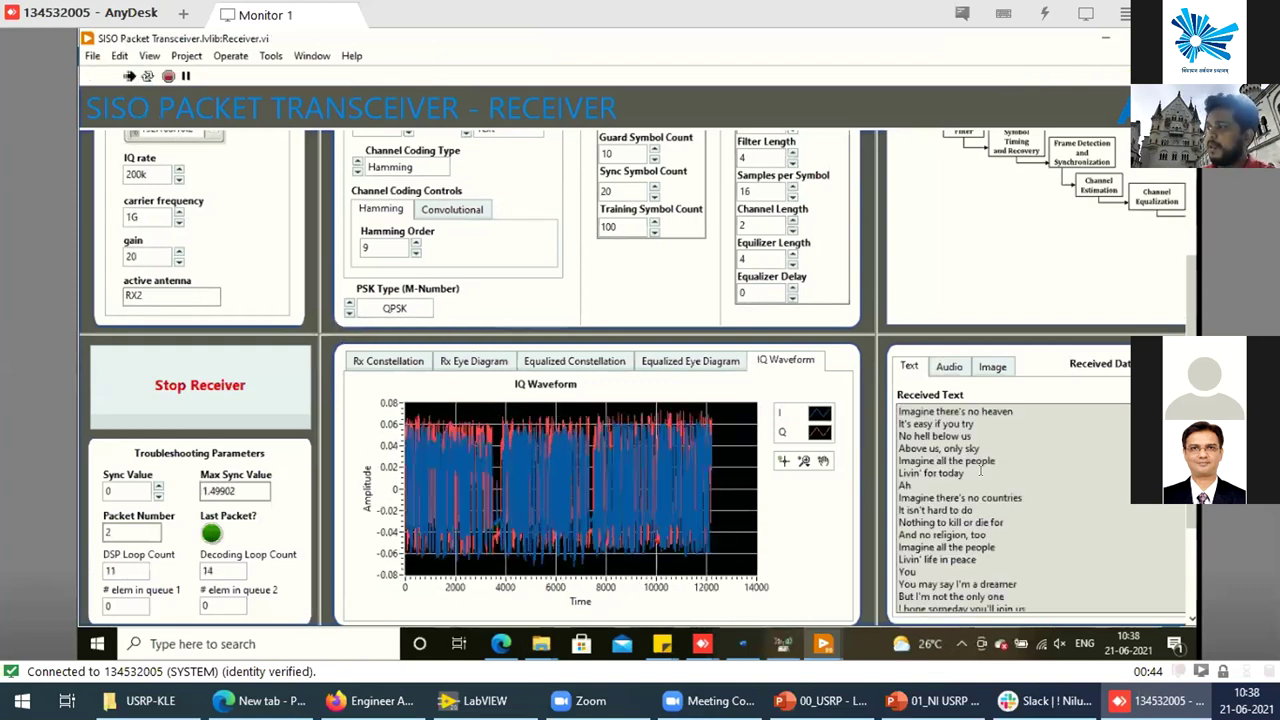
# Compare the receiver's Rx constellation with its equalized constellation, and review the receiver's parameter settings
pyautogui.click(386, 364)
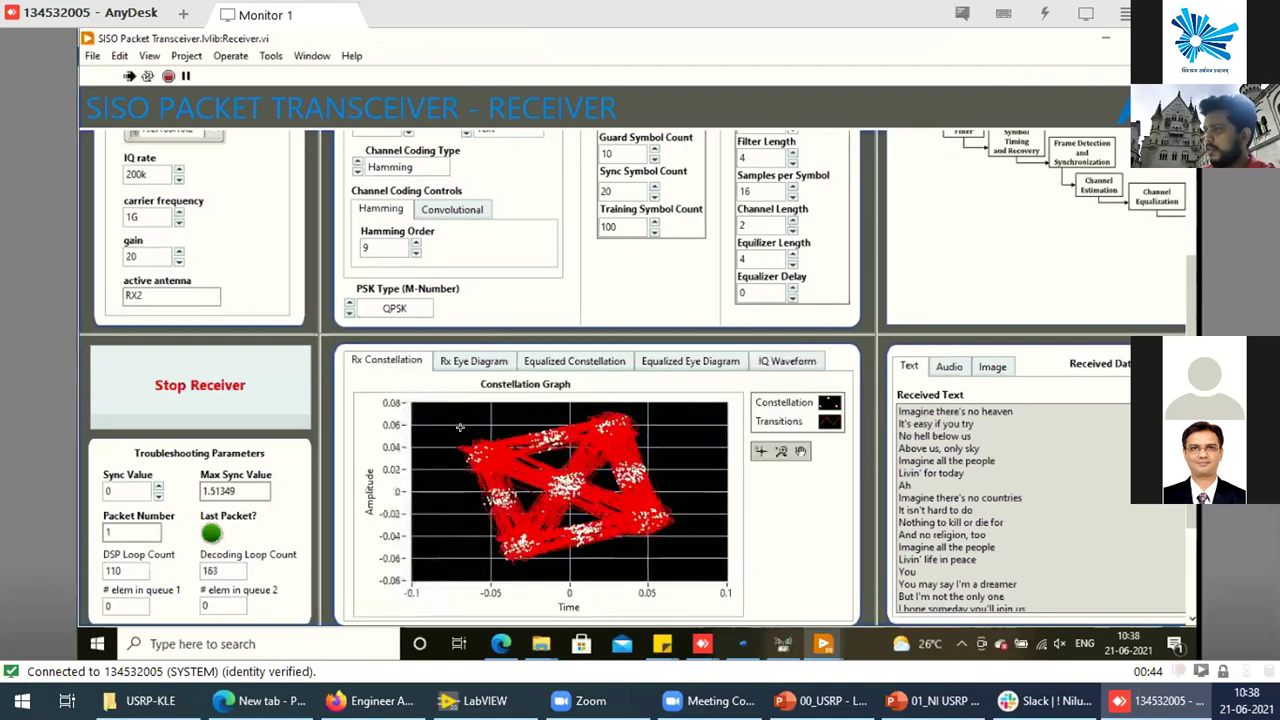
pyautogui.click(536, 360)
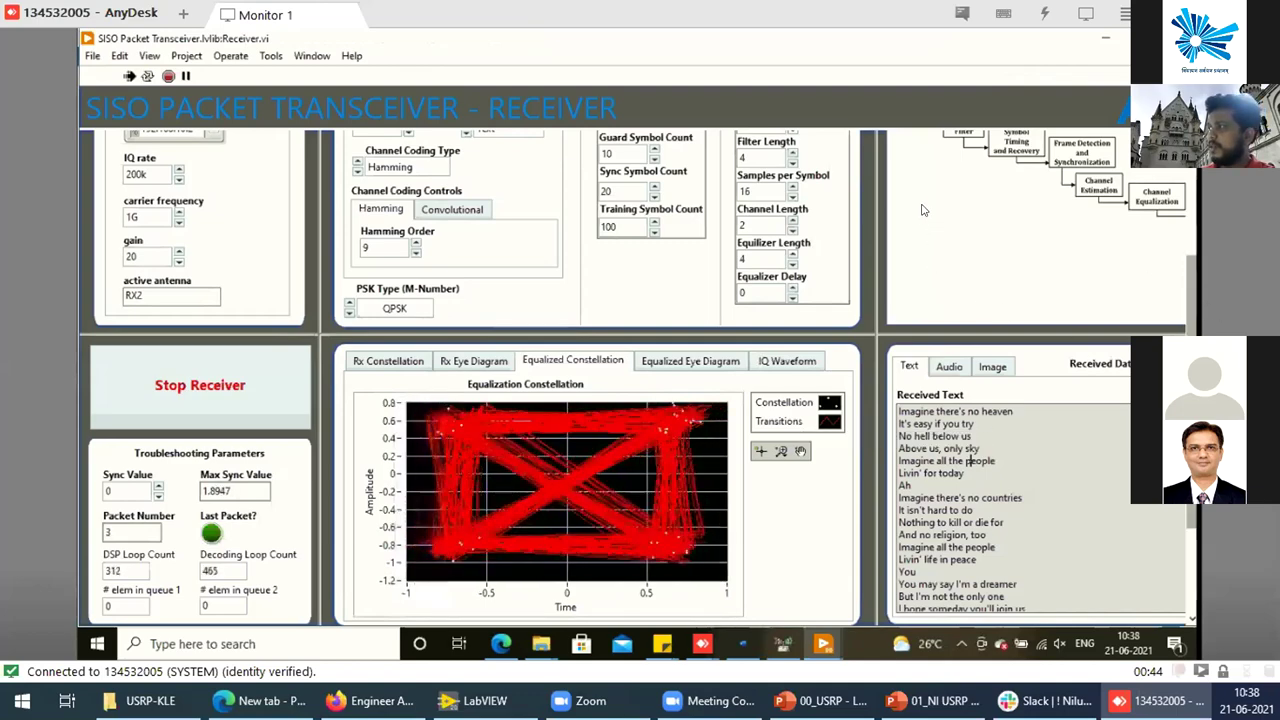
pyautogui.scroll(3, 930, 210)
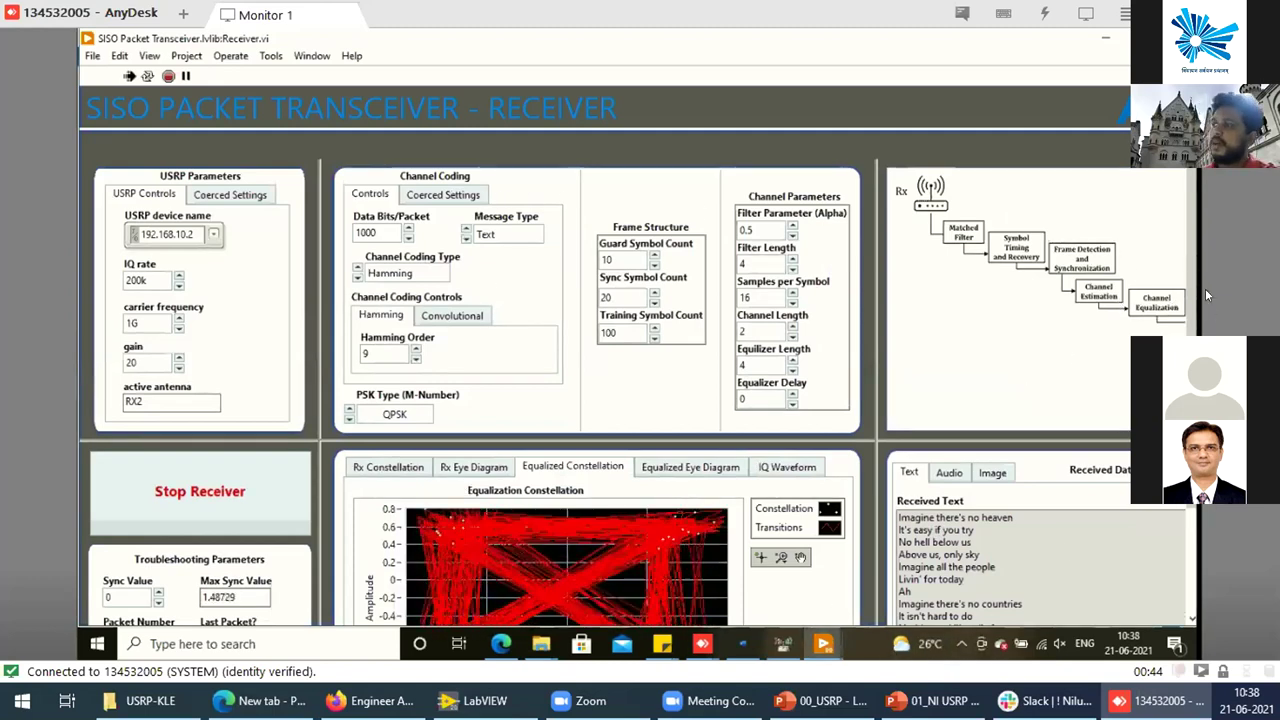
# Stop the receiver and stop the transmitter from its own front panel
pyautogui.click(267, 492)
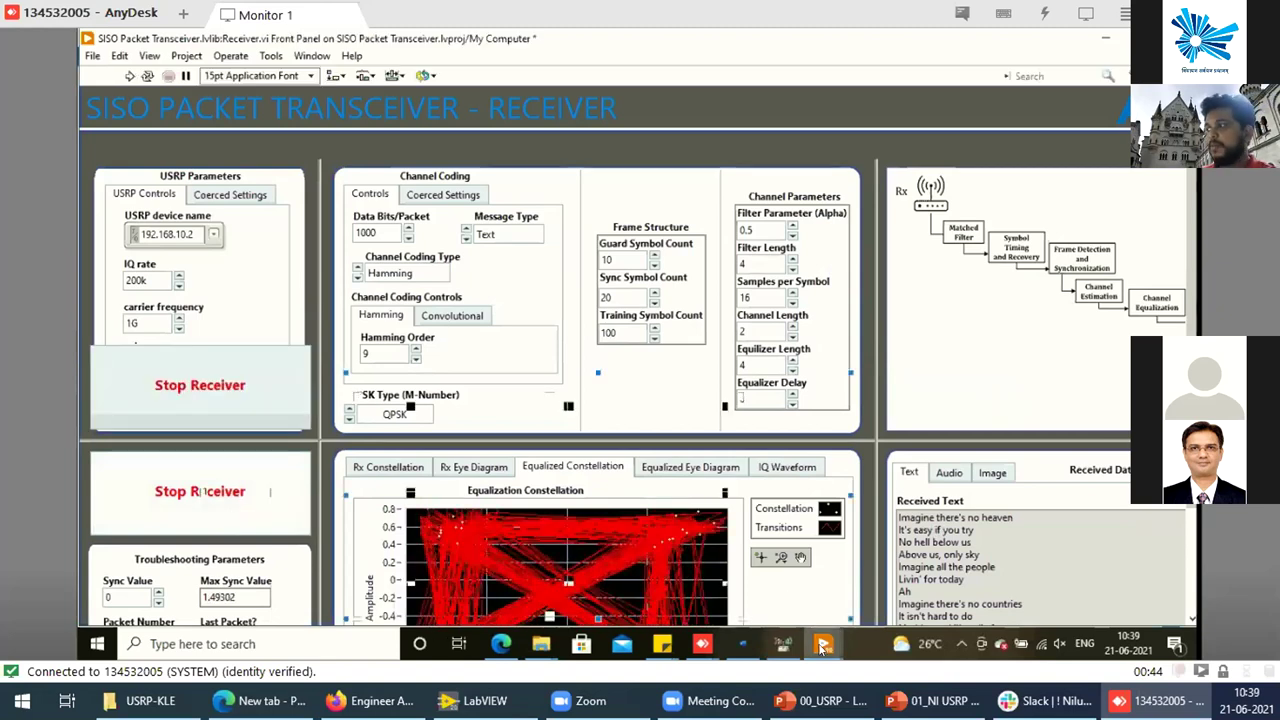
pyautogui.moveTo(823, 644)
pyautogui.click(700, 575)
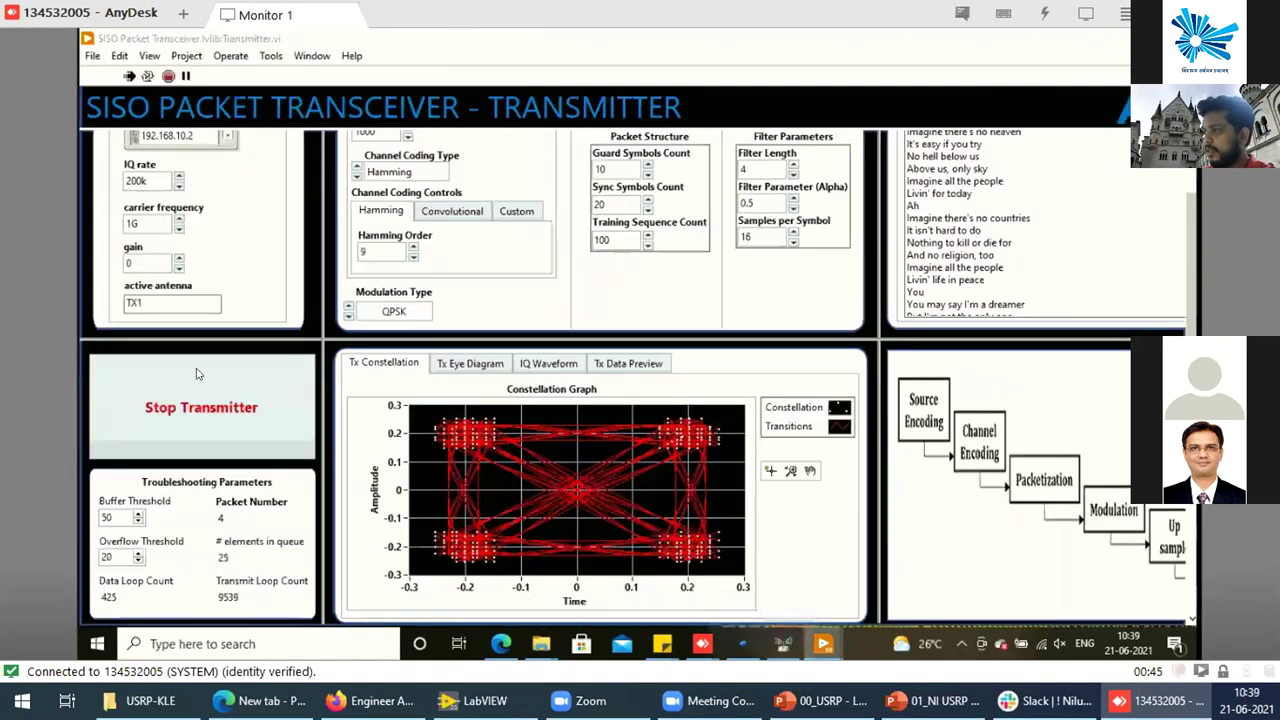
pyautogui.click(196, 367)
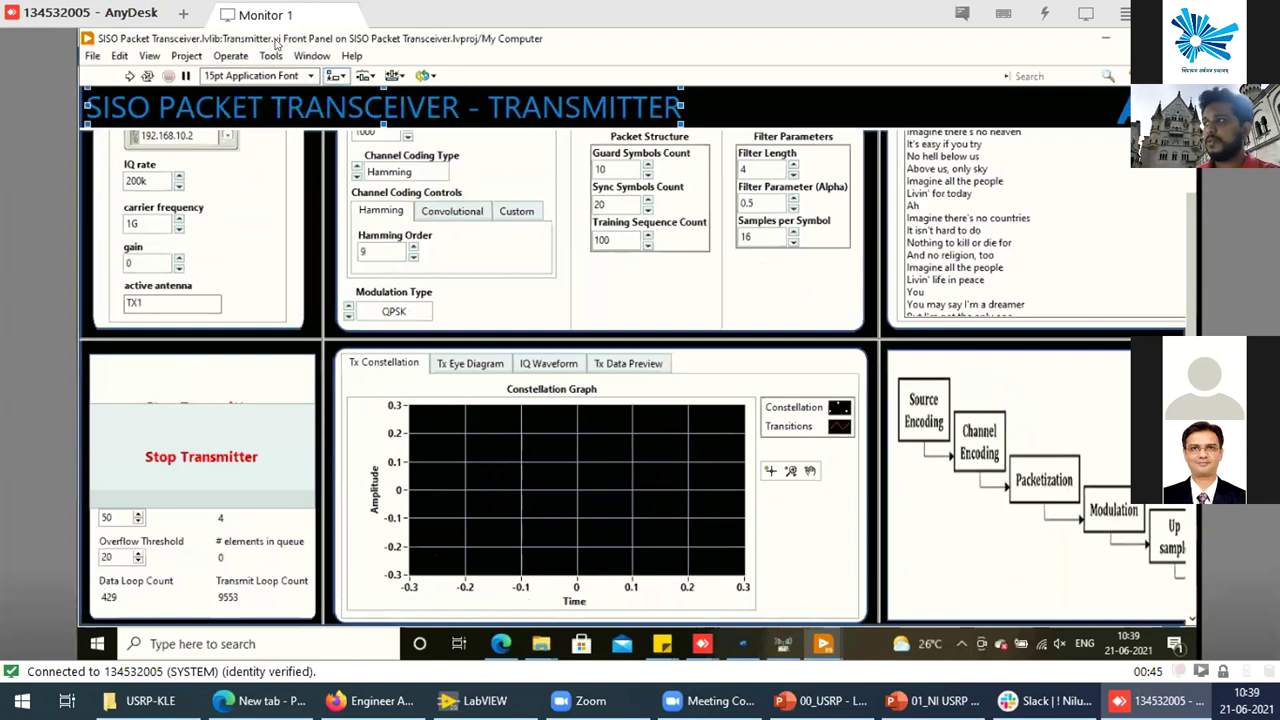
# Examine the signal processing and transmission loops in the Transmitter block diagram, and return to its front panel
pyautogui.click(305, 56)
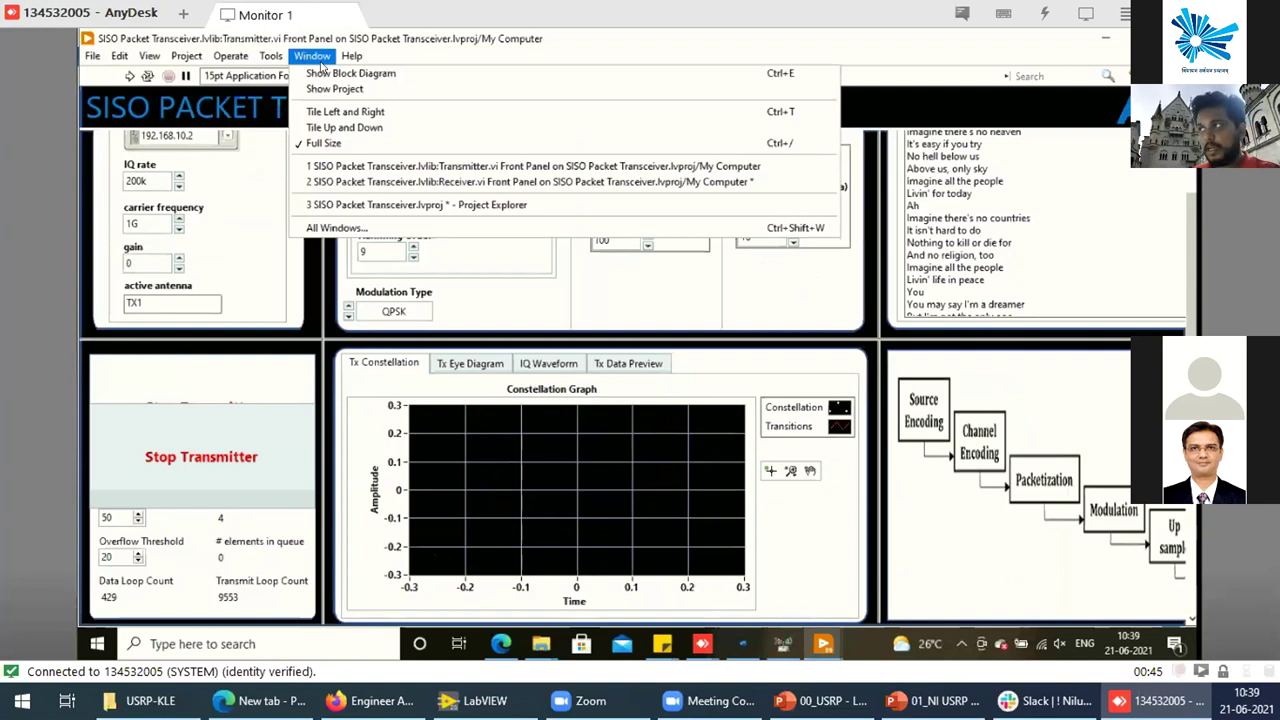
pyautogui.click(322, 73)
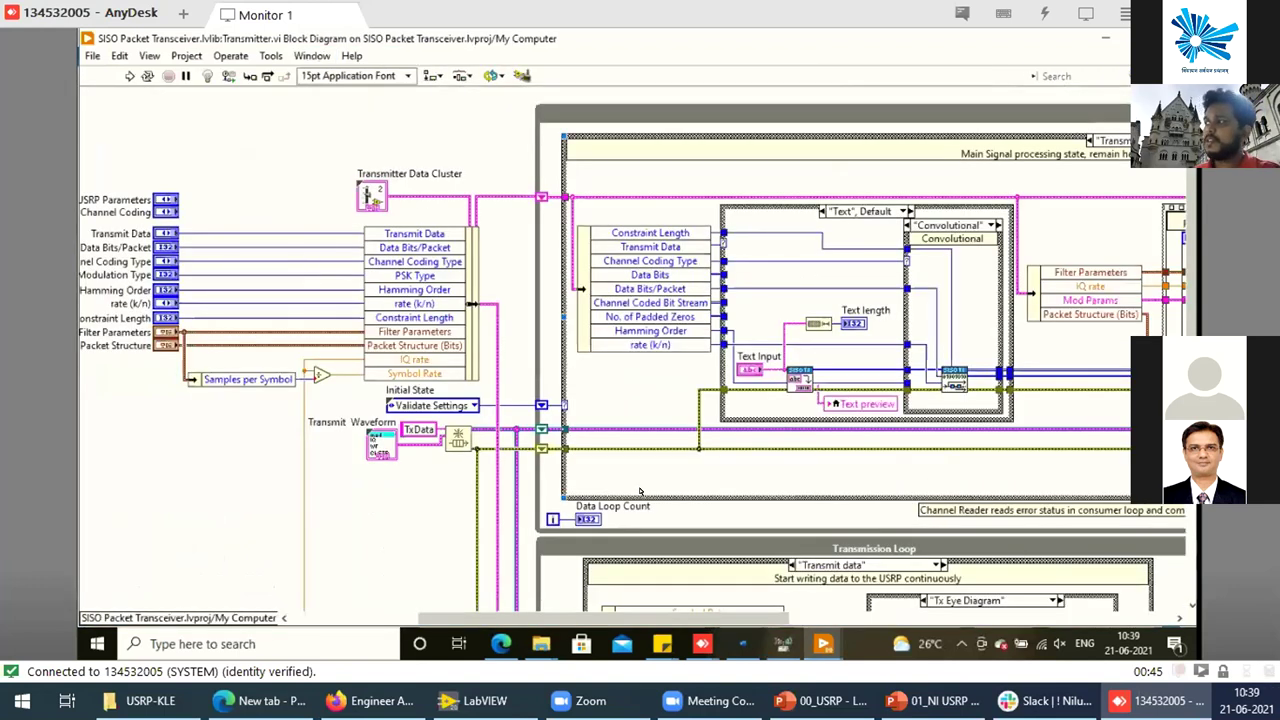
pyautogui.moveTo(605, 620); pyautogui.dragTo(745, 612)
pyautogui.scroll(-4, 635, 433)
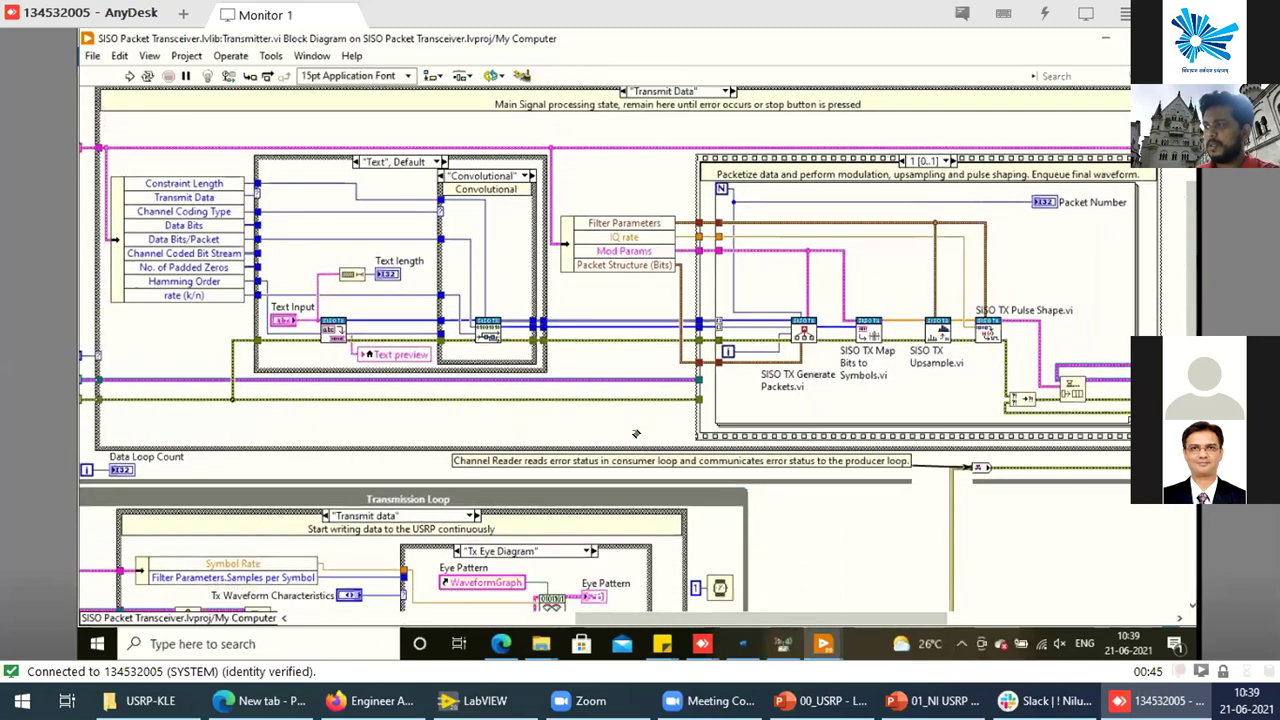
pyautogui.scroll(-5, 577, 370)
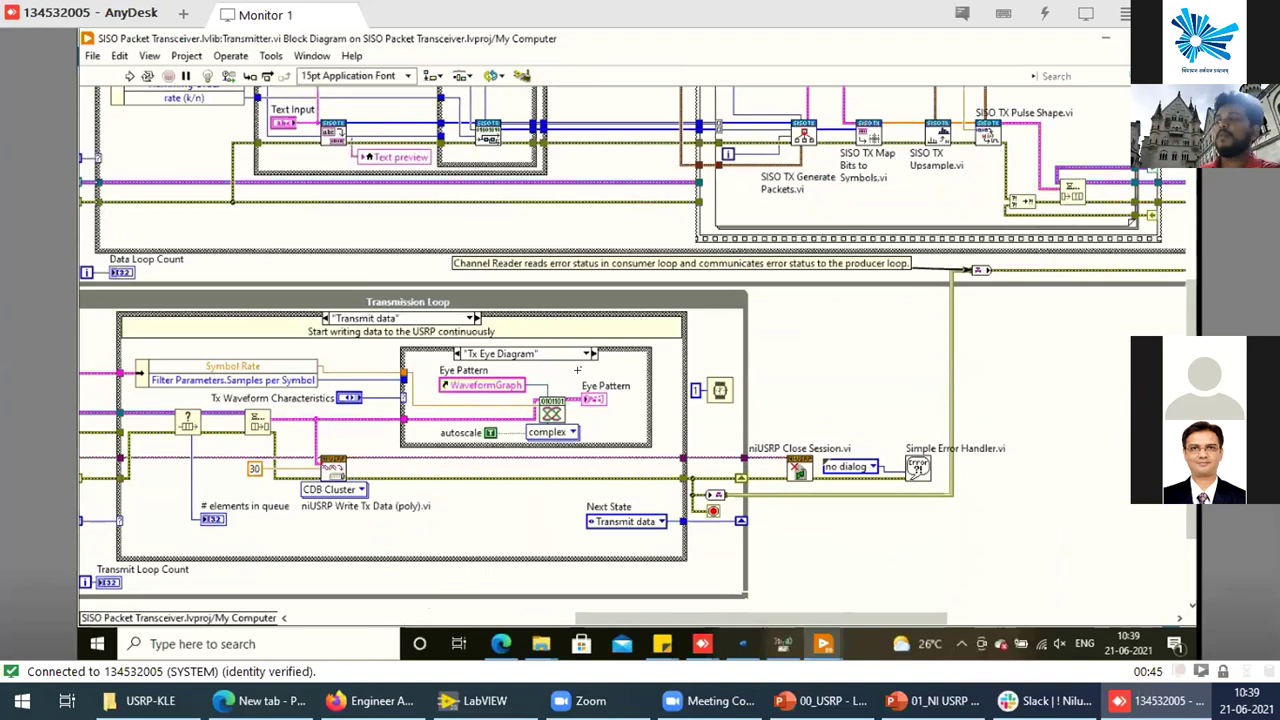
pyautogui.click(311, 56)
pyautogui.click(340, 74)
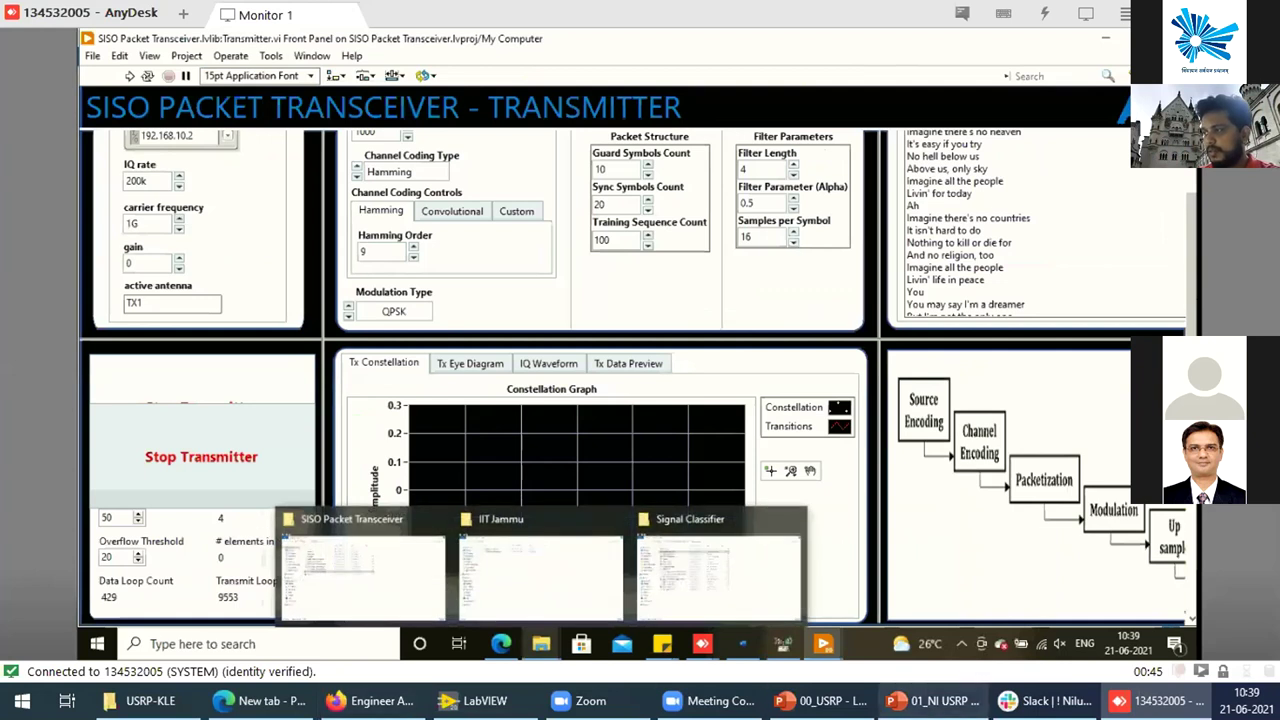
# Switch to the 01_NI USRP presentation in PowerPoint and go to the SDR Architecture slide, number 17
pyautogui.click(935, 700)
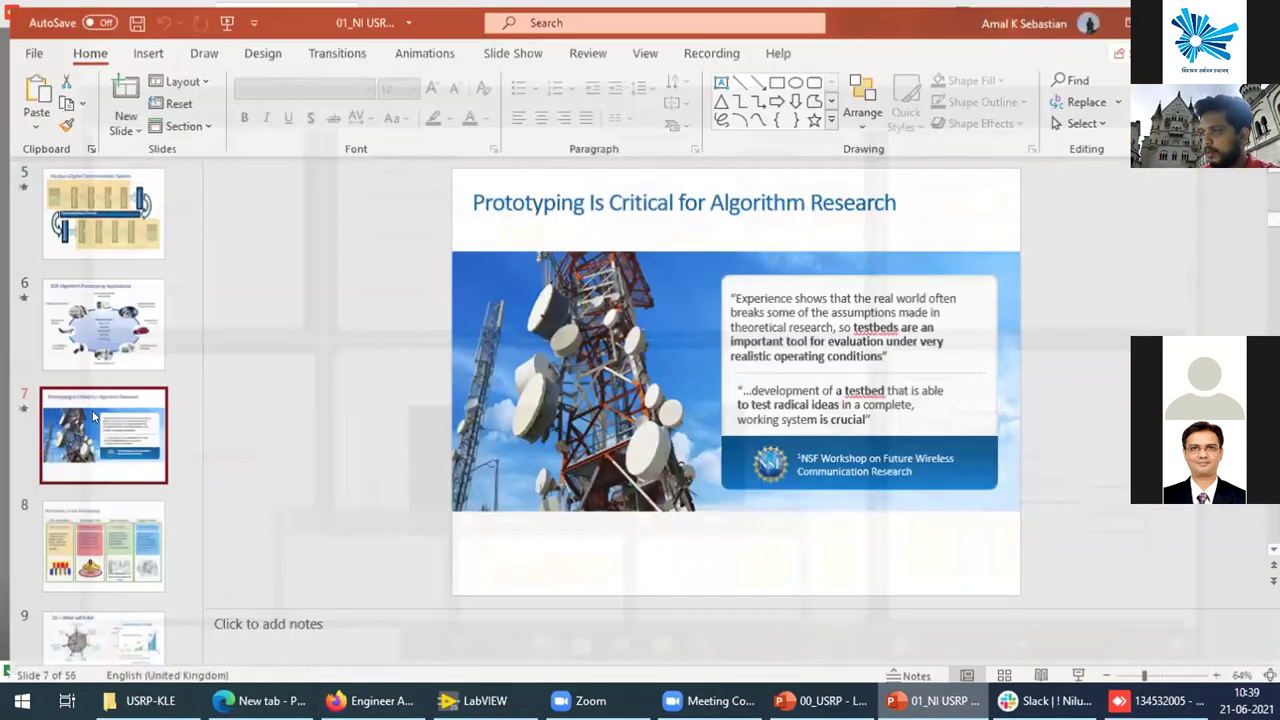
pyautogui.scroll(-10, 93, 416)
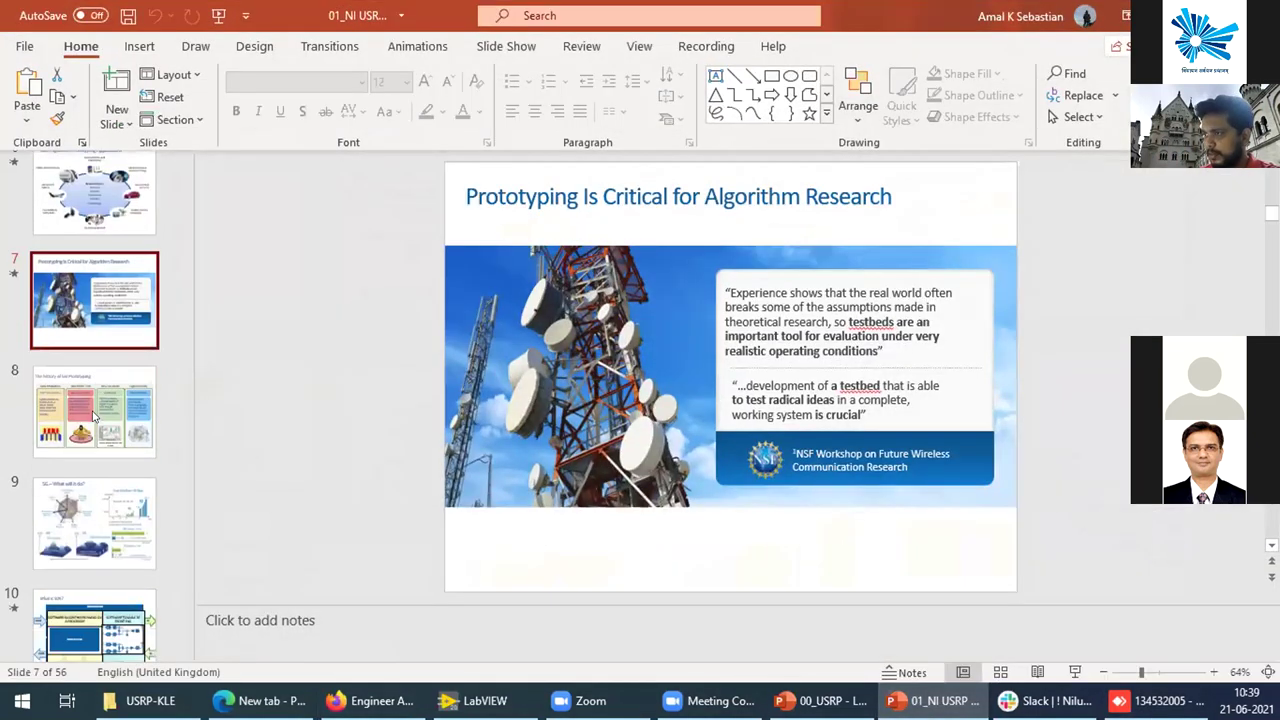
pyautogui.scroll(-8, 98, 386)
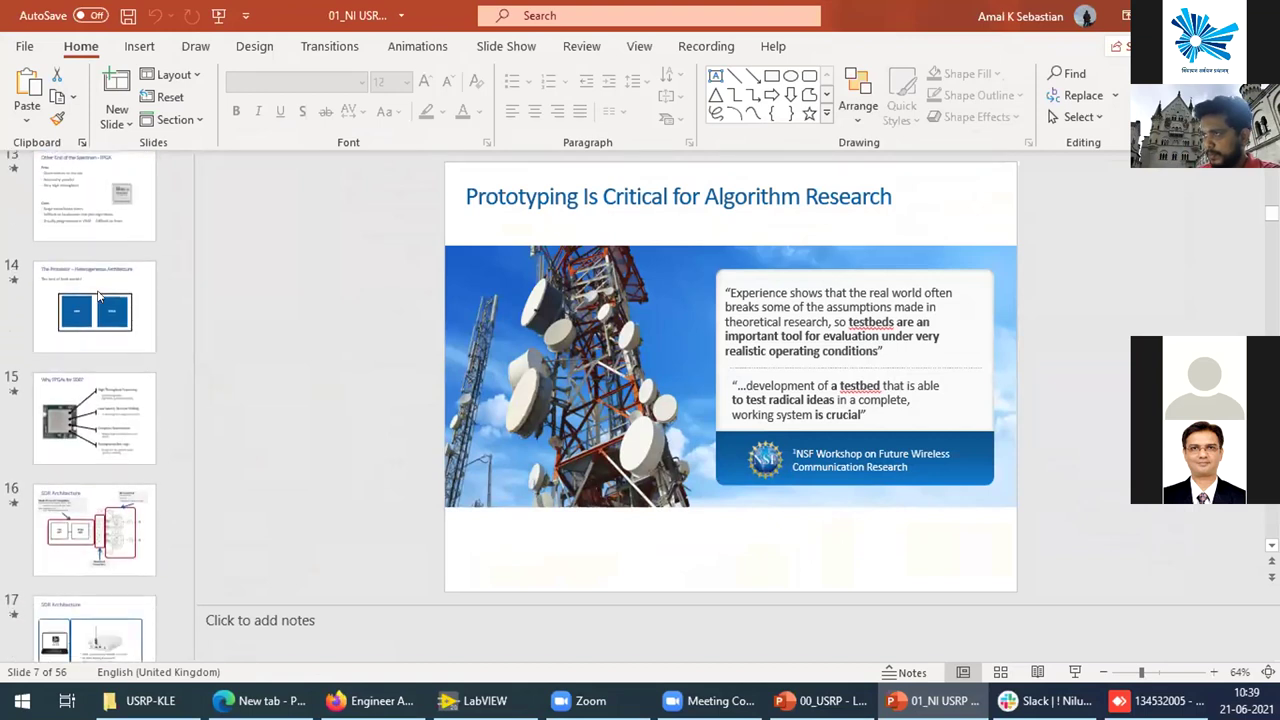
pyautogui.click(98, 294)
pyautogui.click(95, 370)
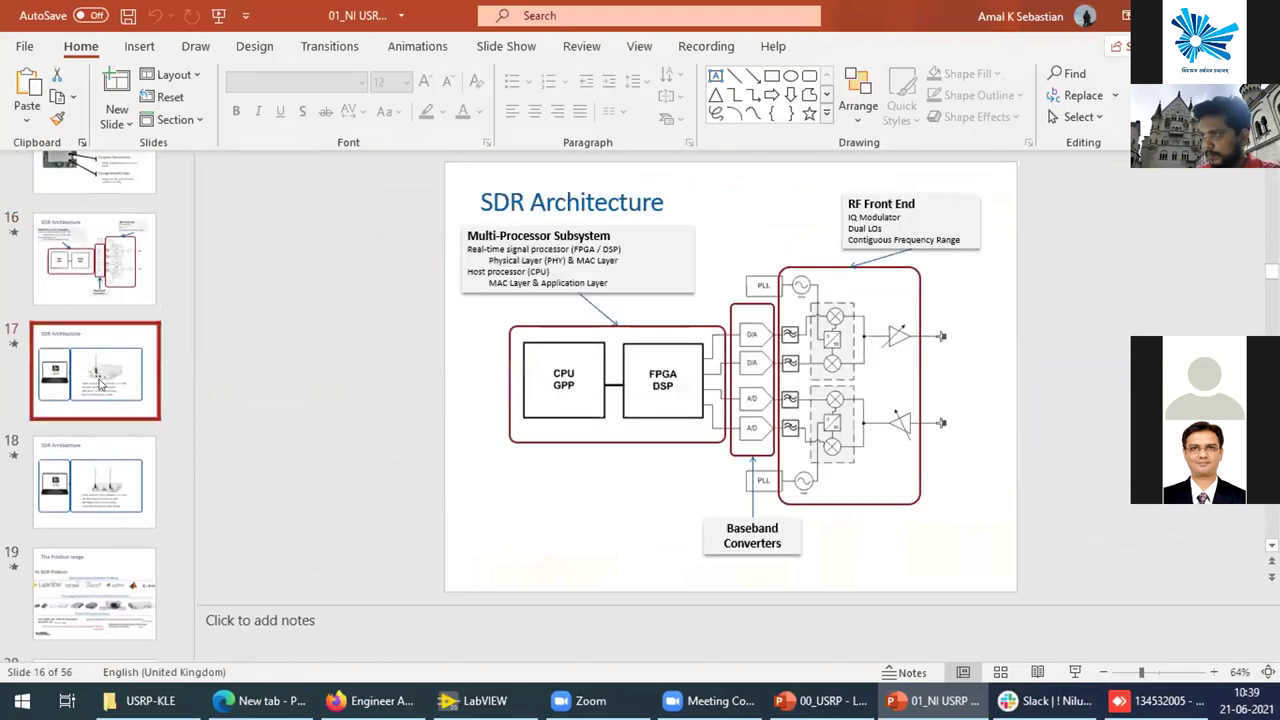